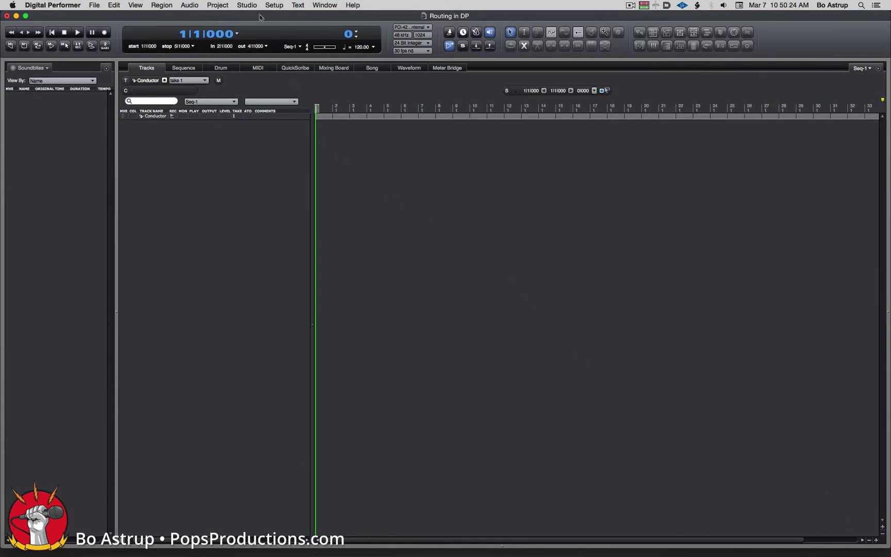
# Review the audio system's studio settings, such as stereo busses and plug-in latency compensation, and close them
pyautogui.click(273, 5)
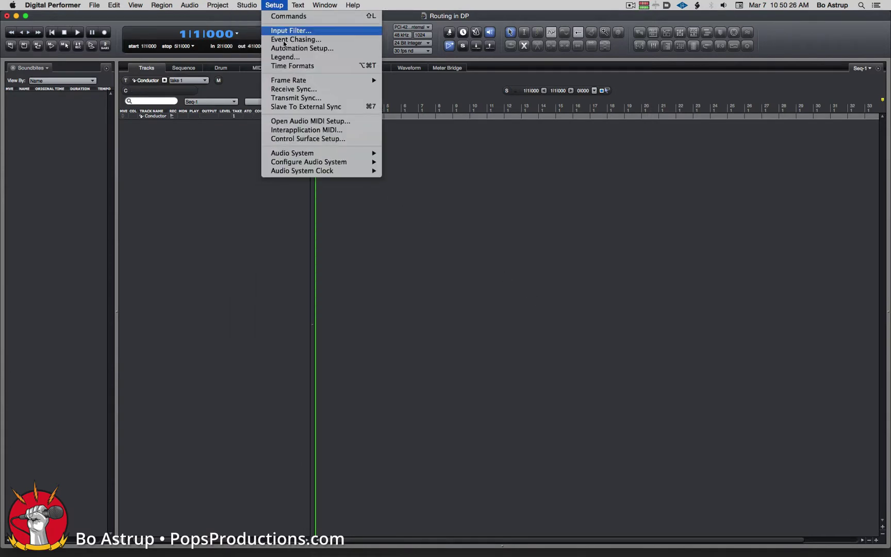
pyautogui.moveTo(297, 164)
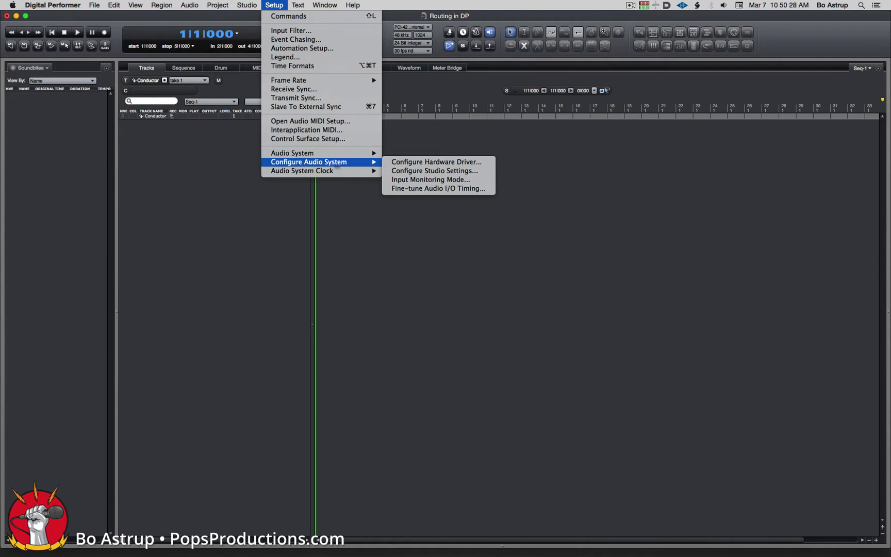
pyautogui.click(449, 173)
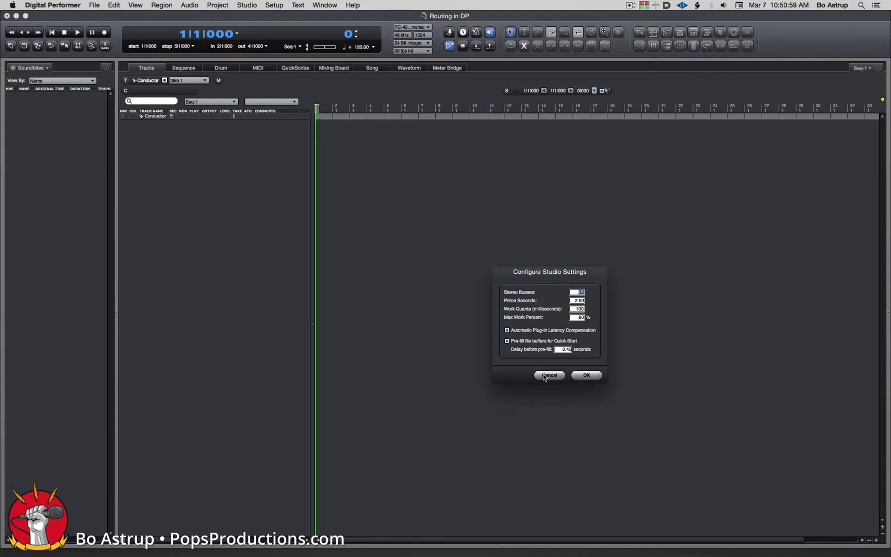
pyautogui.click(573, 378)
# In the hardware driver configuration, select Universal Audio Apollo, MOTU 896HD and PCI-424 together as the CoreAudio devices
pyautogui.click(274, 5)
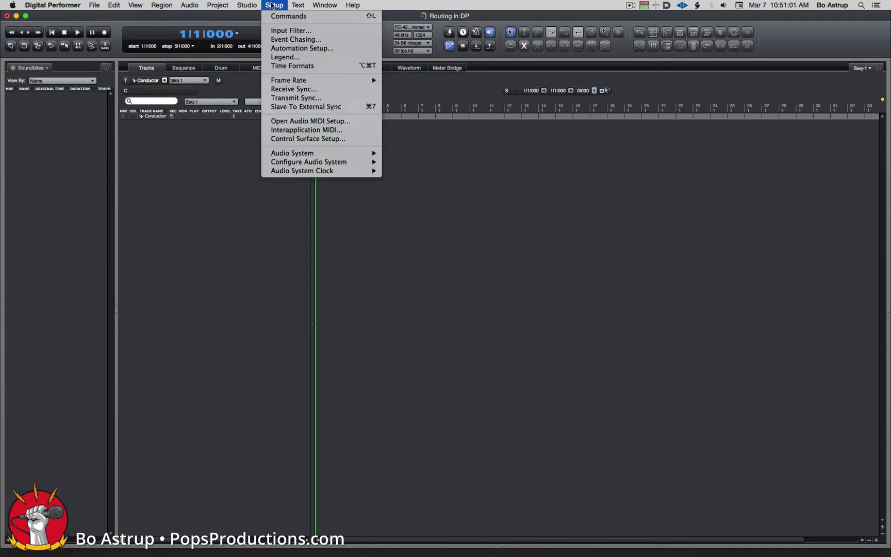
pyautogui.moveTo(305, 166)
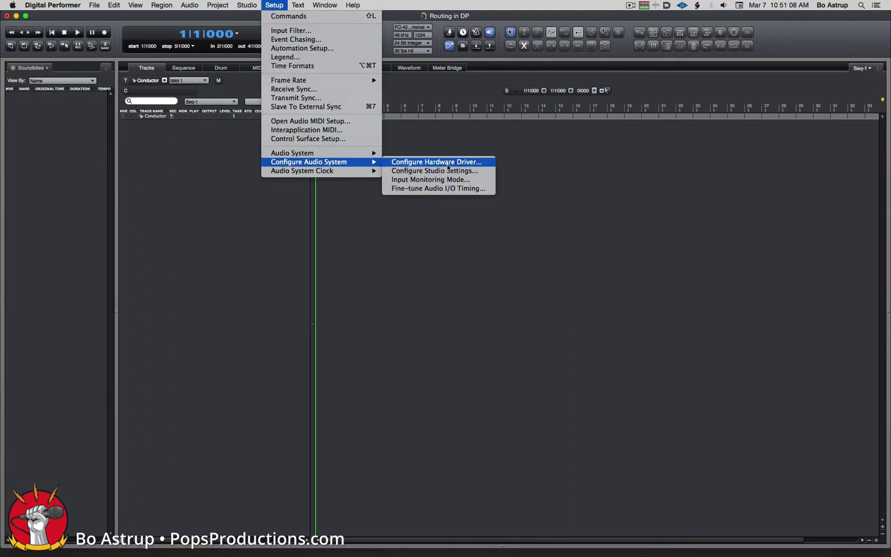
pyautogui.click(448, 164)
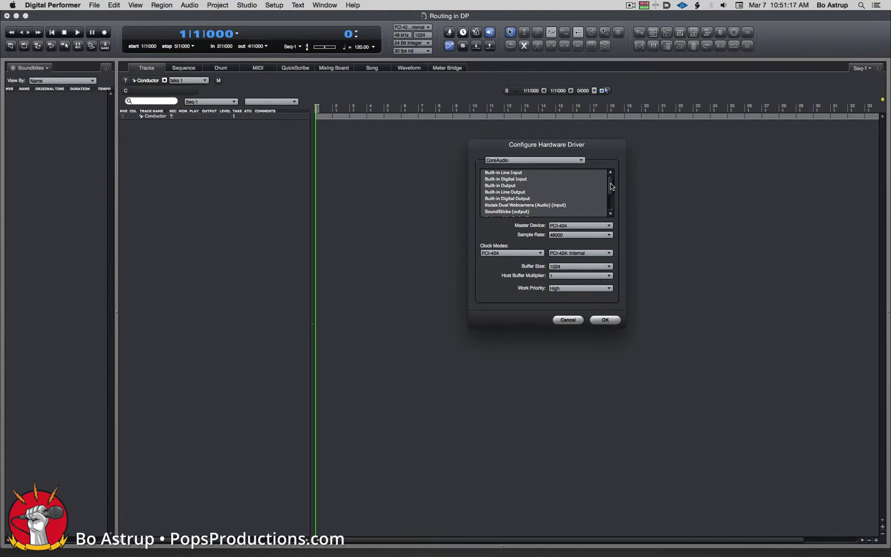
pyautogui.moveTo(612, 186); pyautogui.dragTo(612, 217)
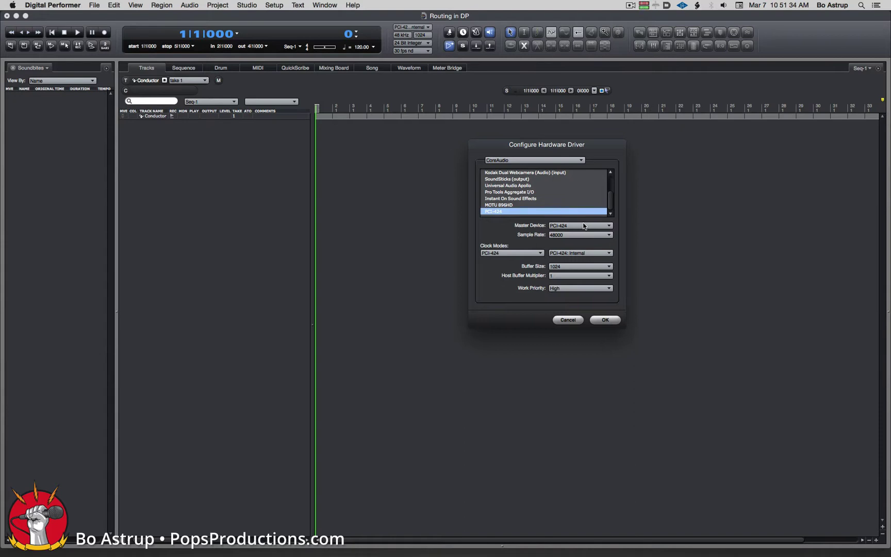
pyautogui.press('Up')
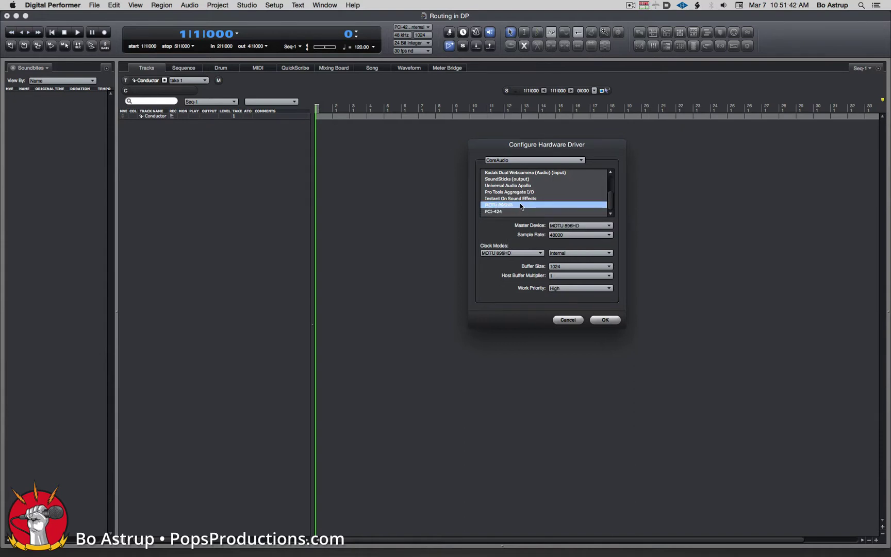
pyautogui.click(524, 186)
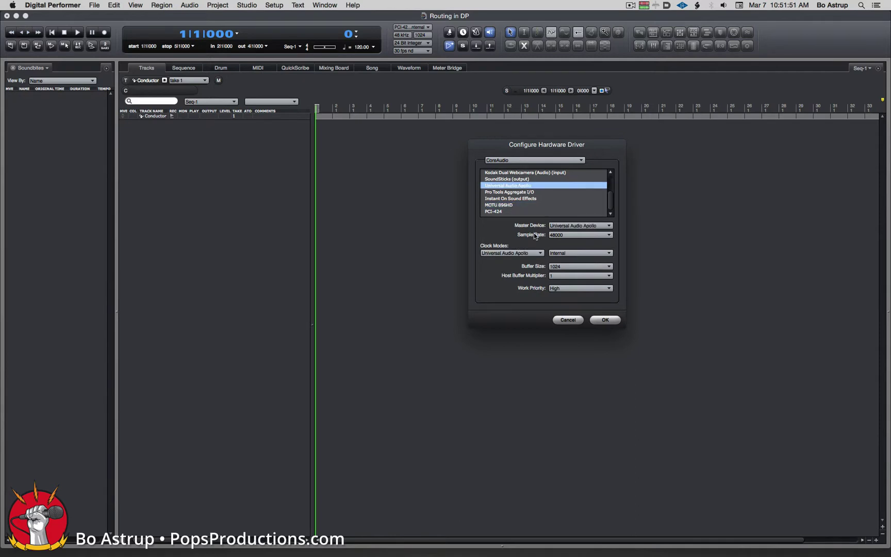
pyautogui.keyDown('super'); pyautogui.click(504, 205); pyautogui.keyUp('super')
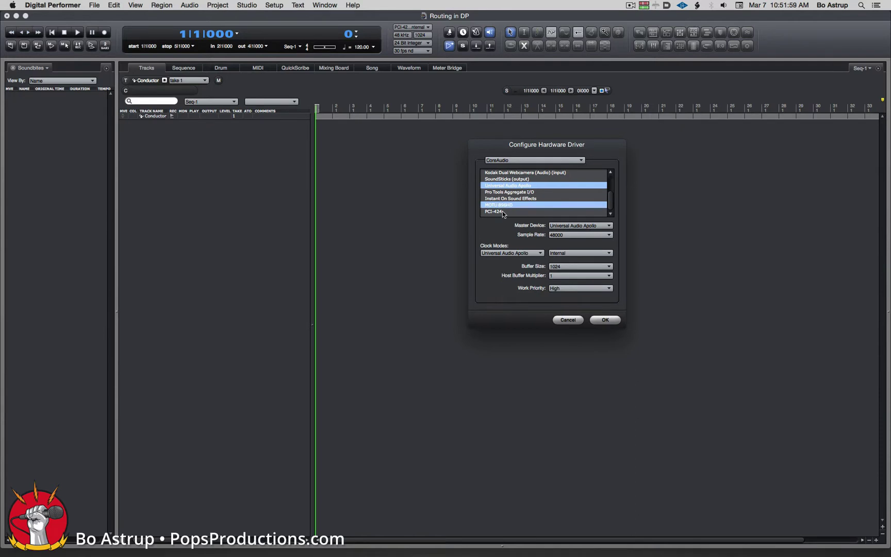
pyautogui.keyDown('super'); pyautogui.click(501, 212); pyautogui.keyUp('super')
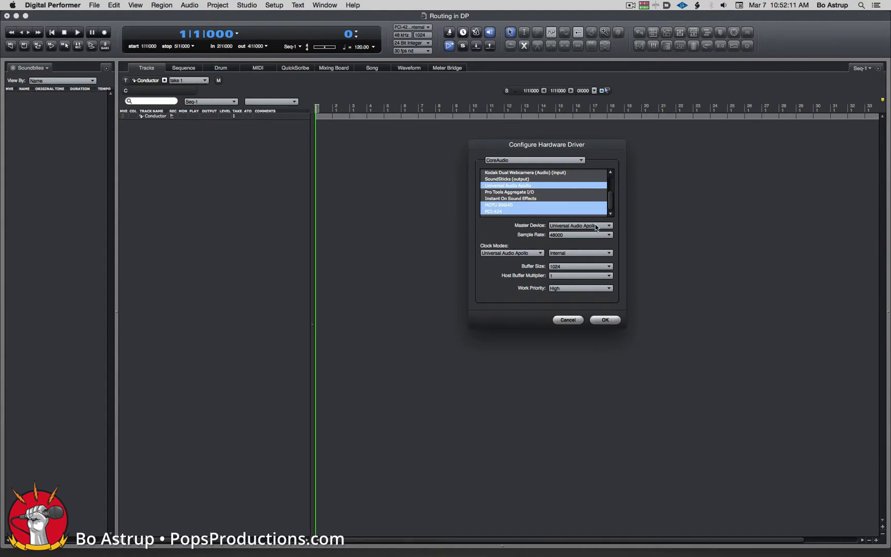
# Set the hardware driver's buffer size to 1024 and host buffer multiplier to 3, and apply the configuration
pyautogui.click(569, 267)
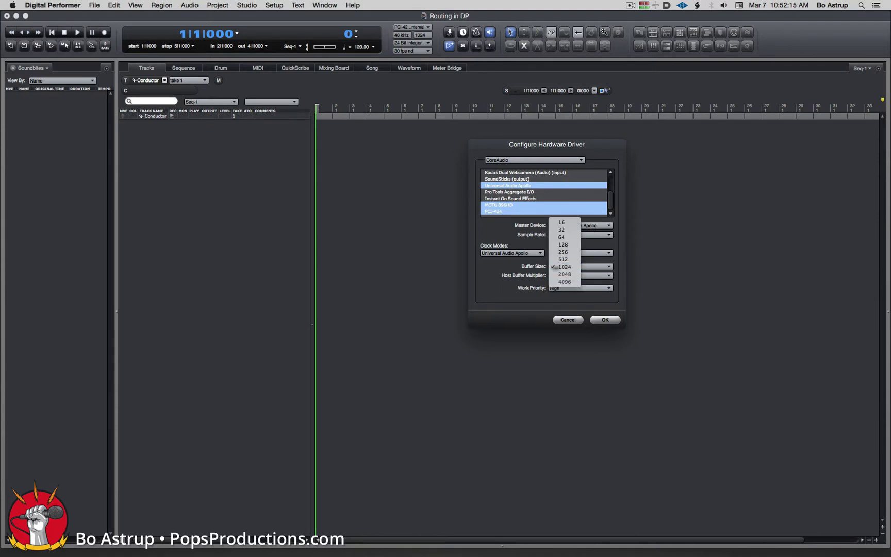
pyautogui.click(563, 266)
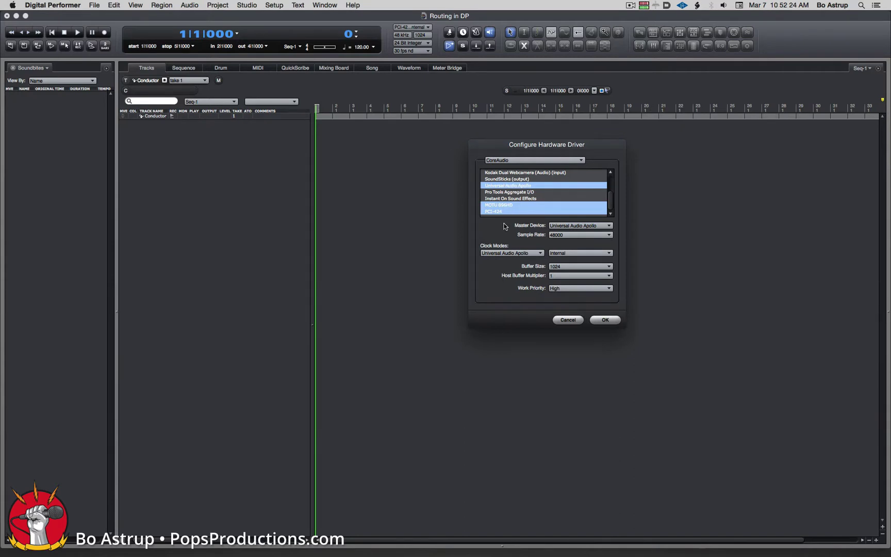
pyautogui.click(559, 275)
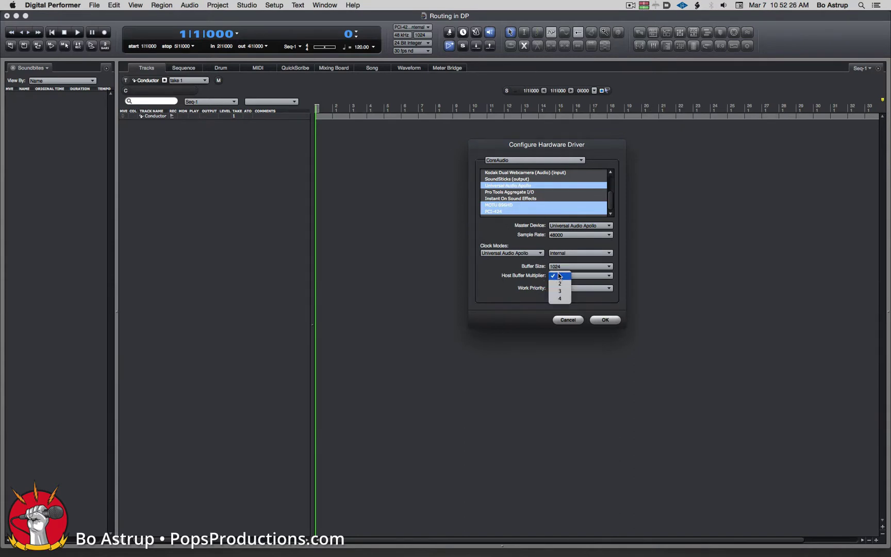
pyautogui.click(559, 290)
pyautogui.click(610, 320)
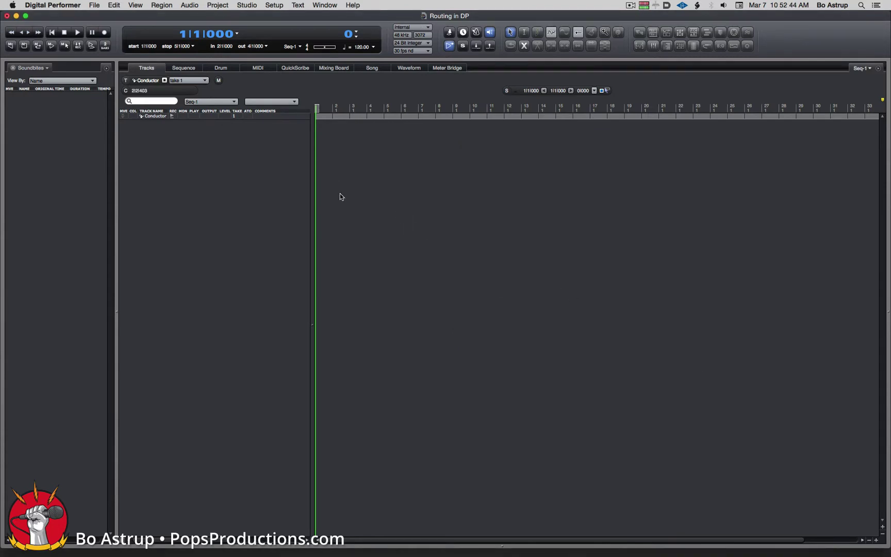
# Open the Bundles window and enlarge it until the output channels of all three audio interfaces fit
pyautogui.click(271, 5)
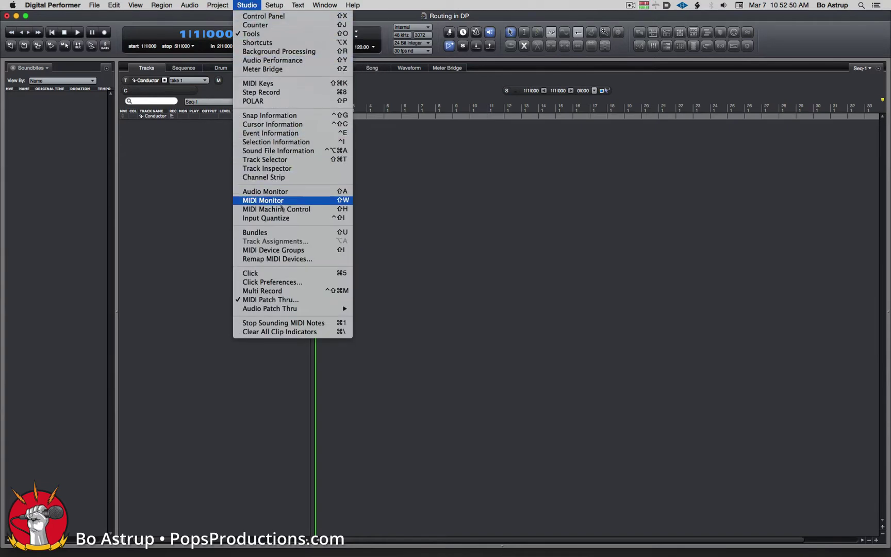
pyautogui.click(286, 233)
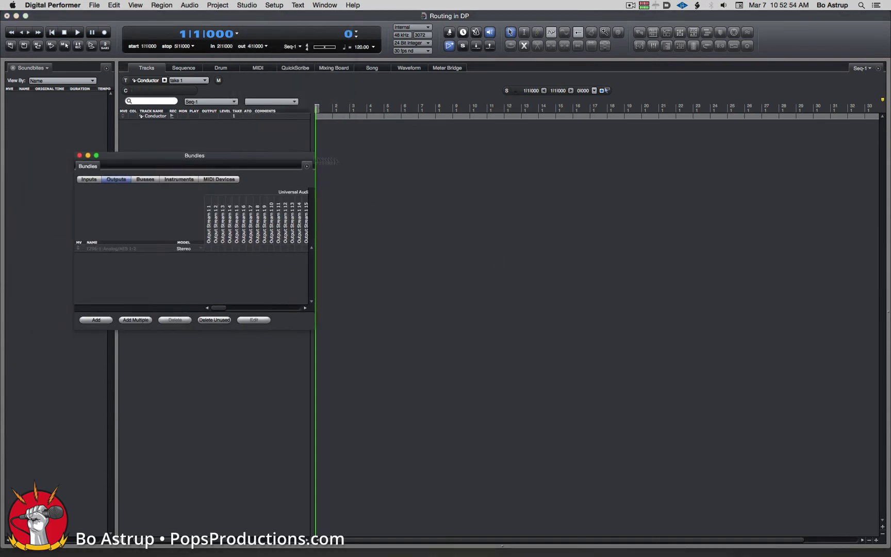
pyautogui.moveTo(288, 156); pyautogui.dragTo(406, 135)
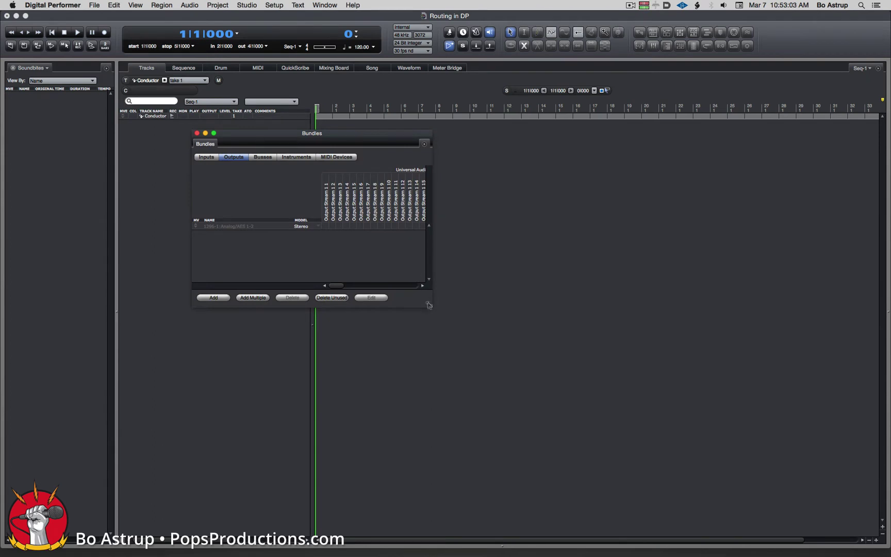
pyautogui.moveTo(432, 306); pyautogui.dragTo(869, 483)
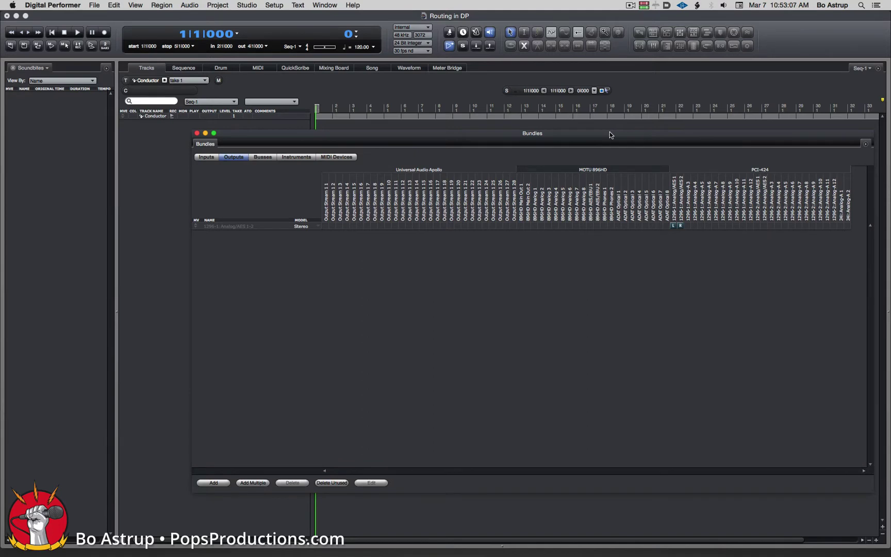
pyautogui.moveTo(610, 133); pyautogui.dragTo(427, 133)
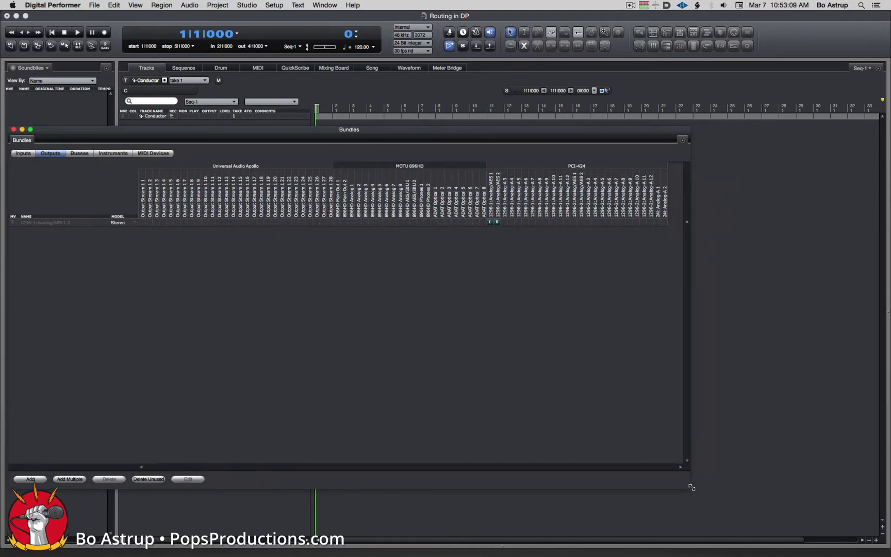
pyautogui.moveTo(690, 486); pyautogui.dragTo(876, 489)
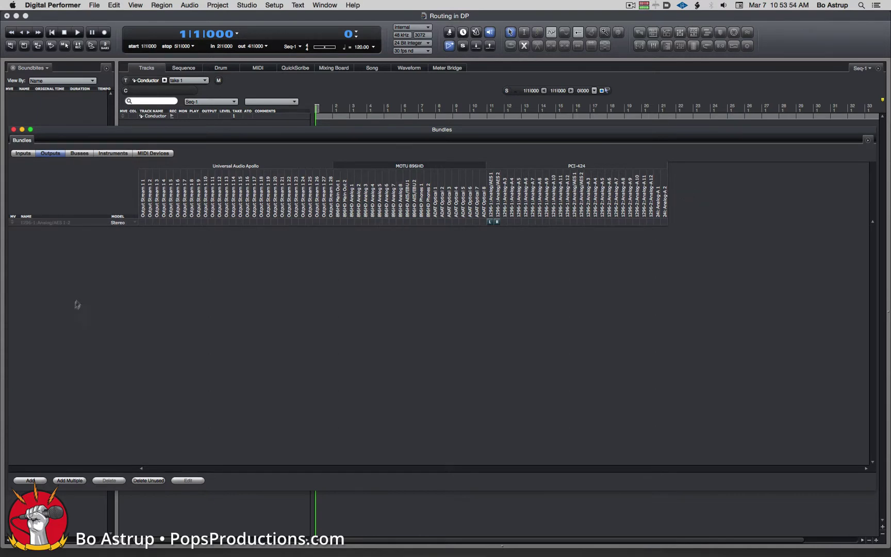
# Reassign the stereo output bundle to the Universal Audio Apollo's Output Stream 1 channels 1-2 and close the Bundles window
pyautogui.click(41, 224)
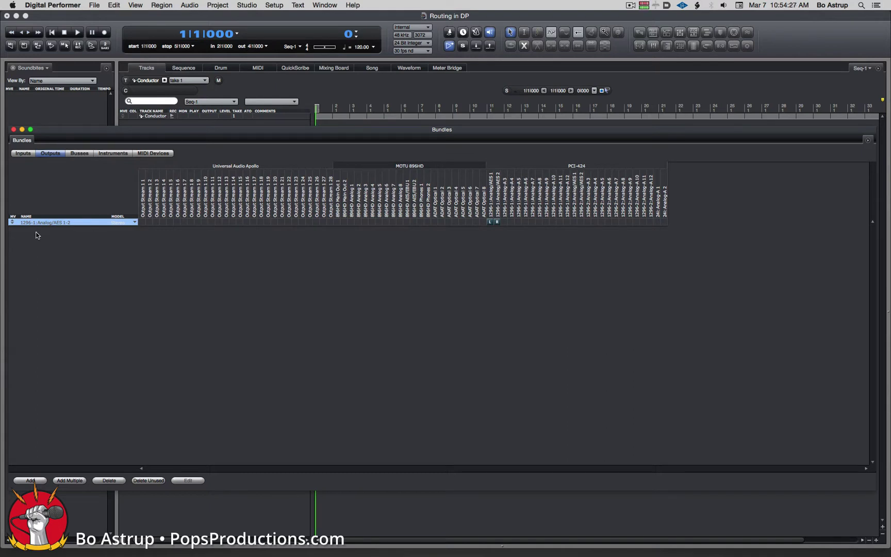
pyautogui.click(143, 222)
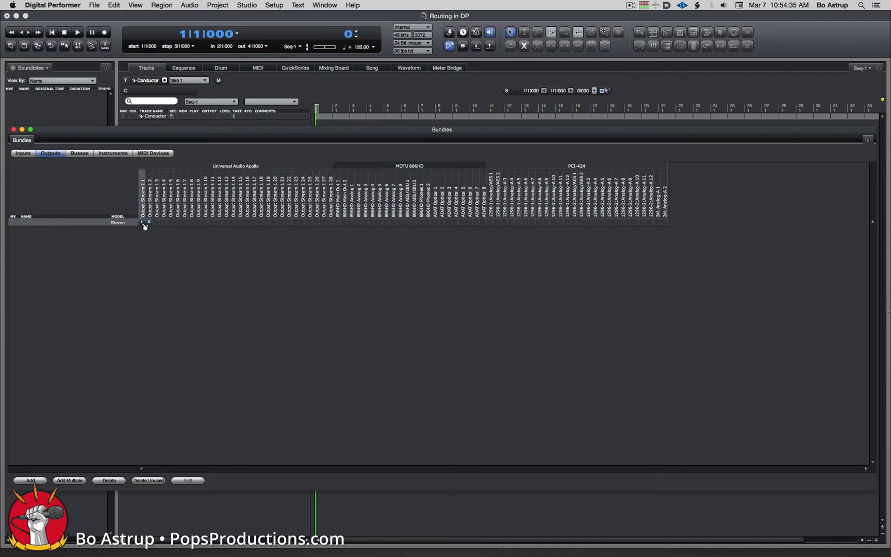
pyautogui.click(145, 224)
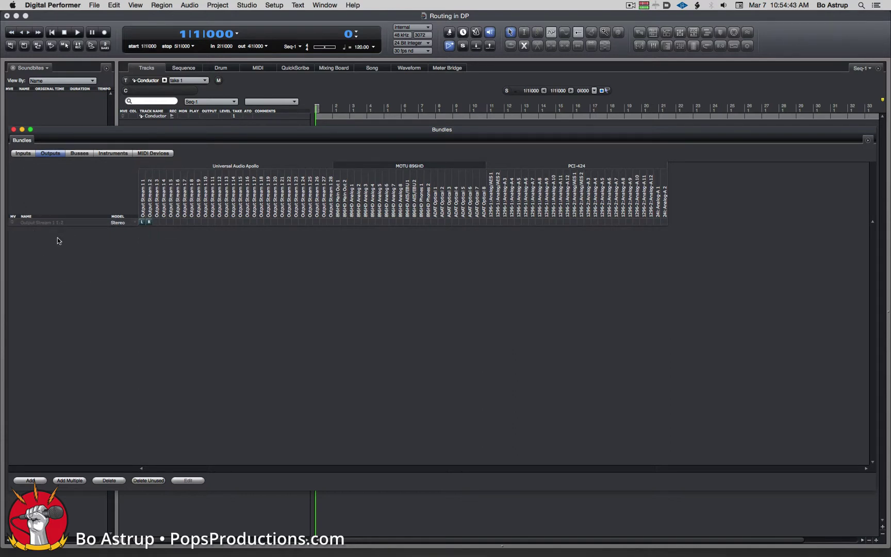
pyautogui.press('super+w')
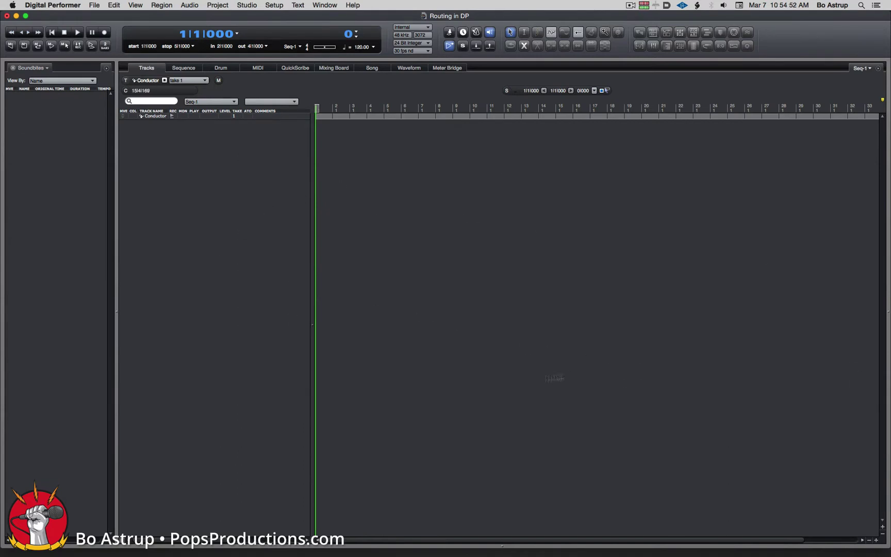
pyautogui.click(218, 6)
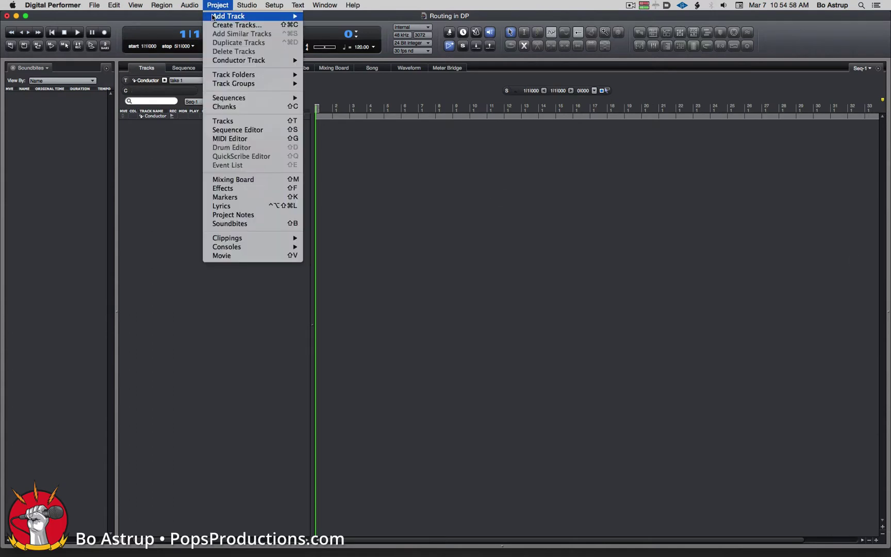
pyautogui.moveTo(242, 16)
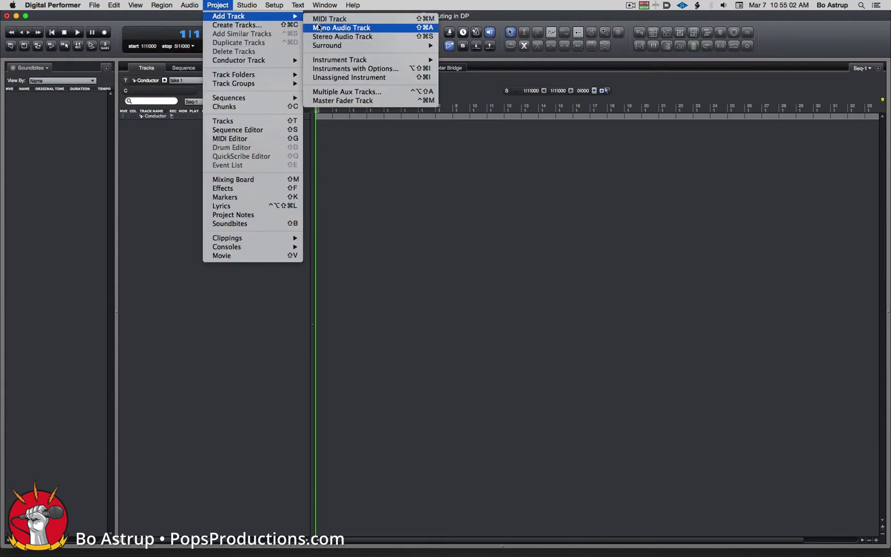
pyautogui.click(225, 3)
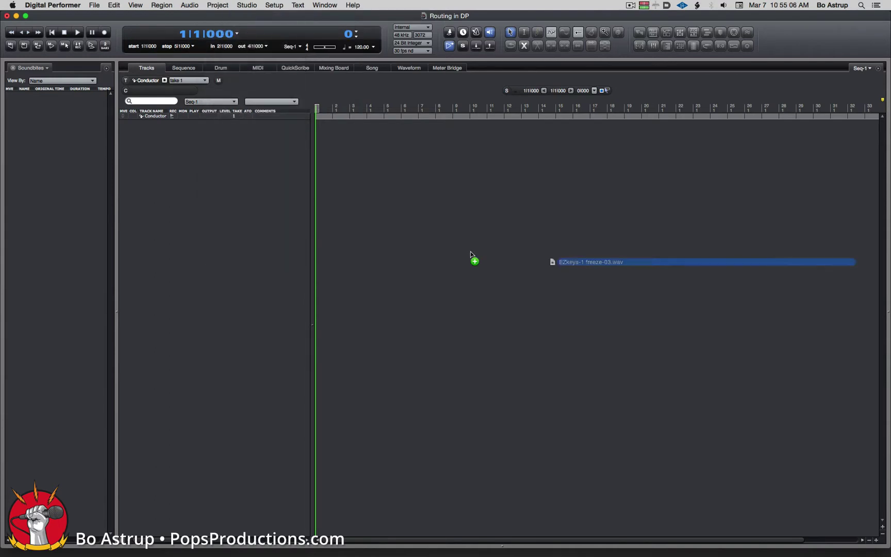
# Add EZkeys-1 freeze-03.wav to the project and move the Kontakt 5-1 freeze-02 soundbite to the start of the sequence
pyautogui.moveTo(474, 258); pyautogui.dragTo(197, 157)
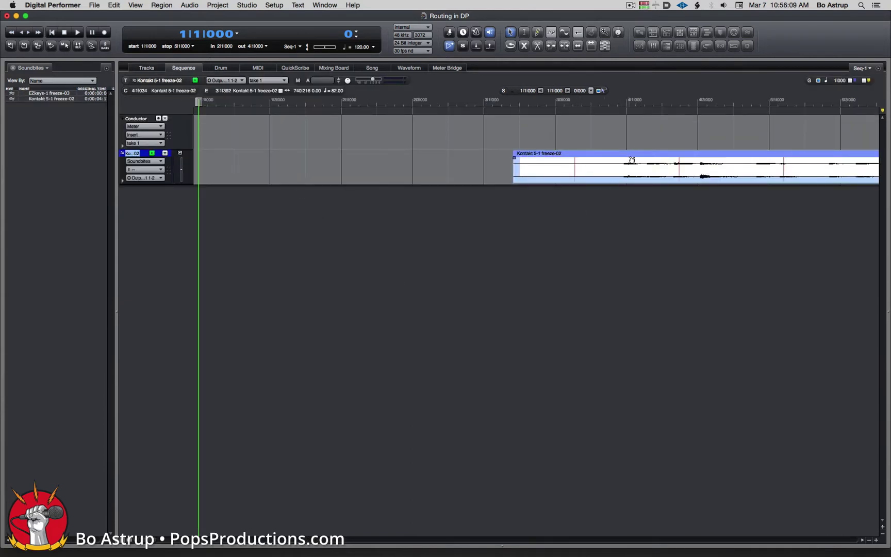
pyautogui.moveTo(632, 160); pyautogui.dragTo(317, 166)
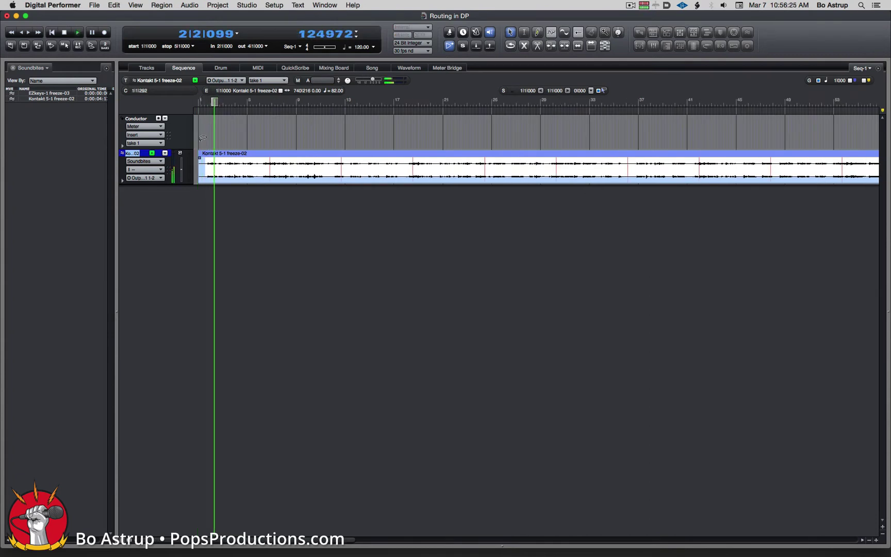
pyautogui.press('space')
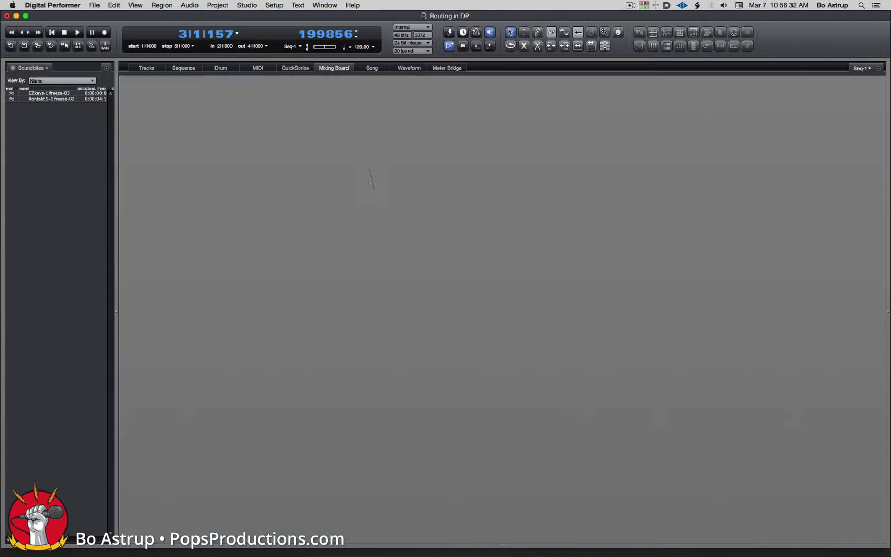
# Examine the output choices for the Kontakt 5-1 freeze-02 track in the Mixing Board and in the Sequence editor
pyautogui.click(344, 68)
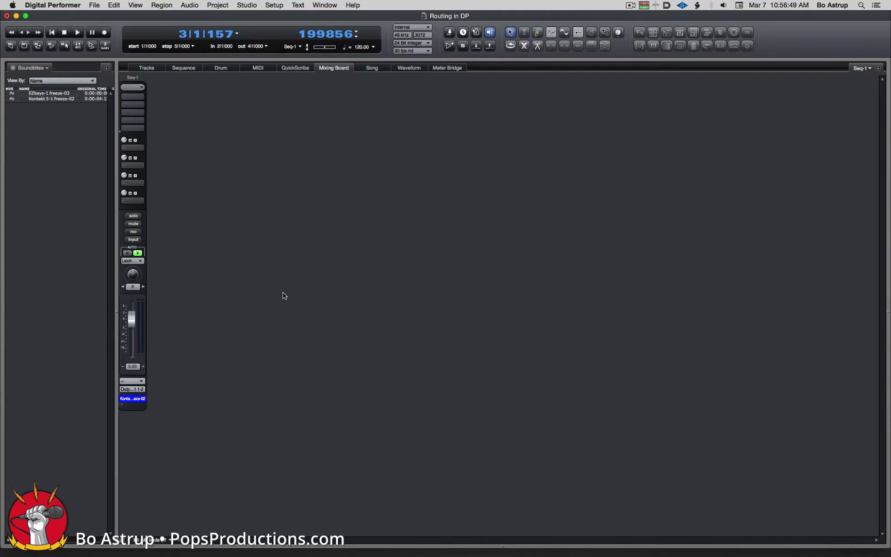
pyautogui.click(136, 390)
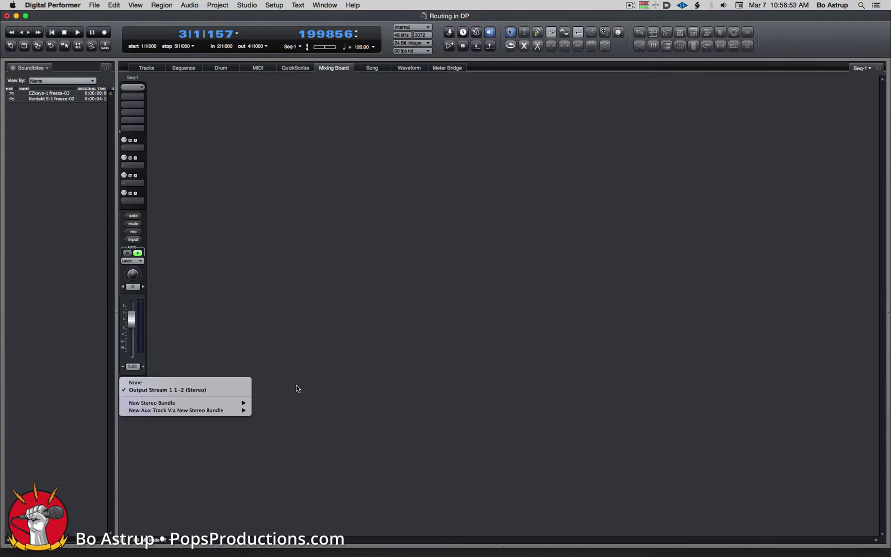
pyautogui.click(183, 68)
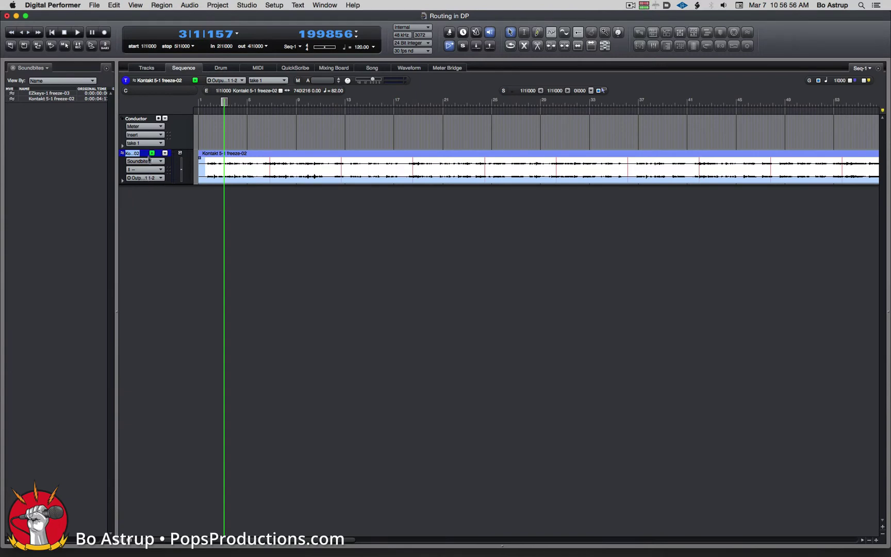
pyautogui.click(155, 177)
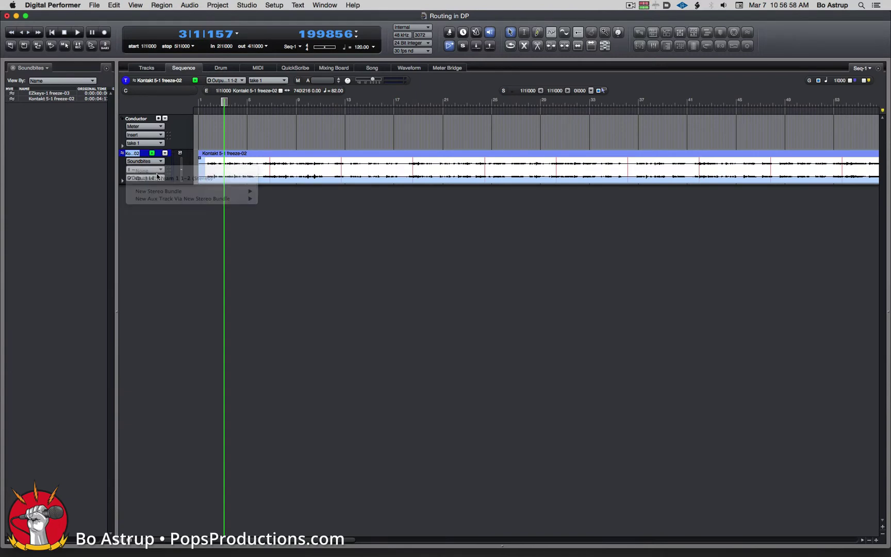
# Rename the stereo output bundle of the Universal Audio Apollo to MAIN OUT and close the Bundles window
pyautogui.click(146, 68)
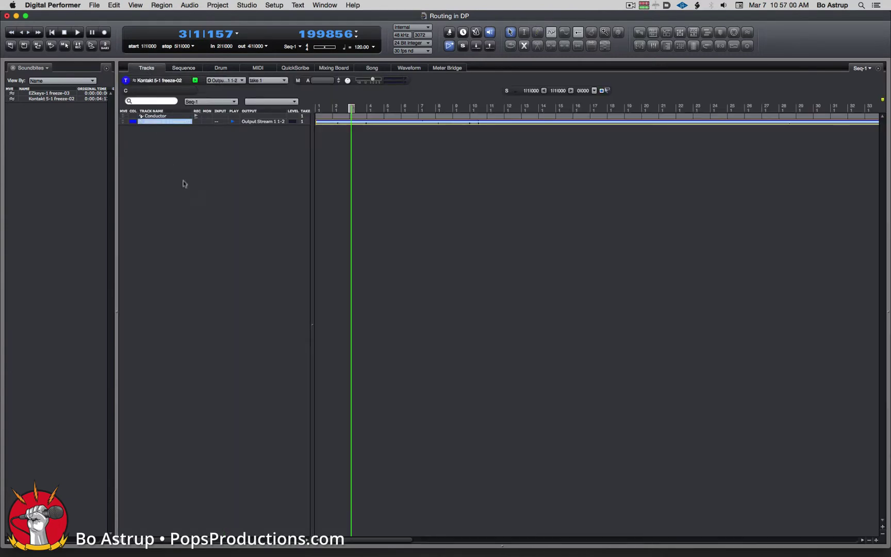
pyautogui.click(183, 183)
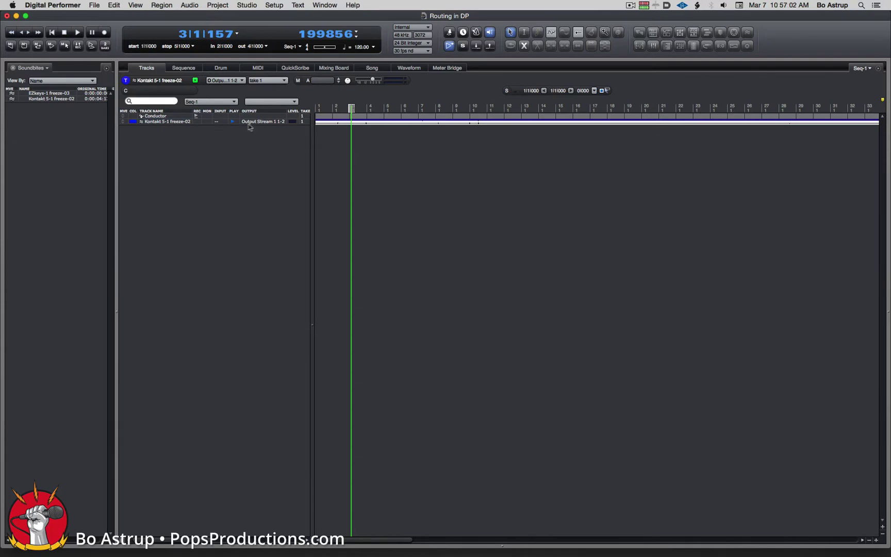
pyautogui.click(247, 5)
pyautogui.moveTo(211, 2)
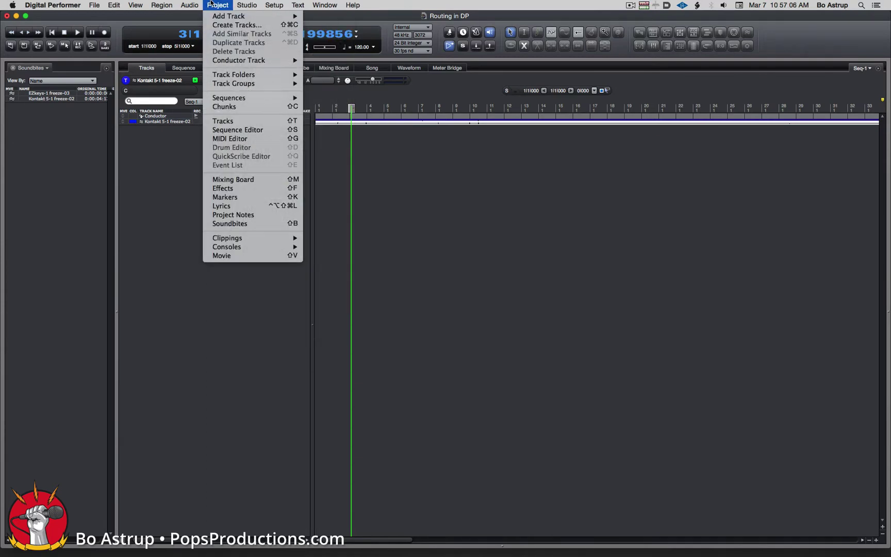
pyautogui.moveTo(246, 4)
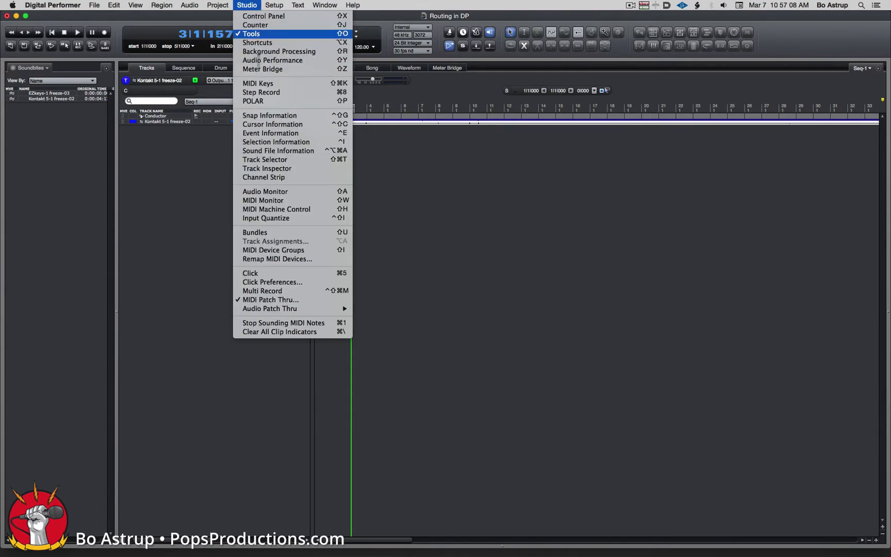
pyautogui.click(267, 232)
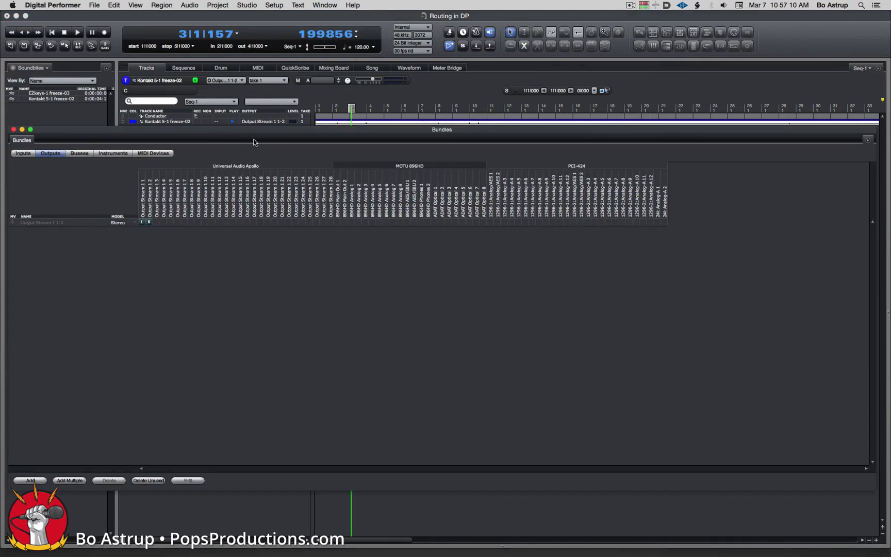
pyautogui.click(39, 222)
pyautogui.click(40, 223)
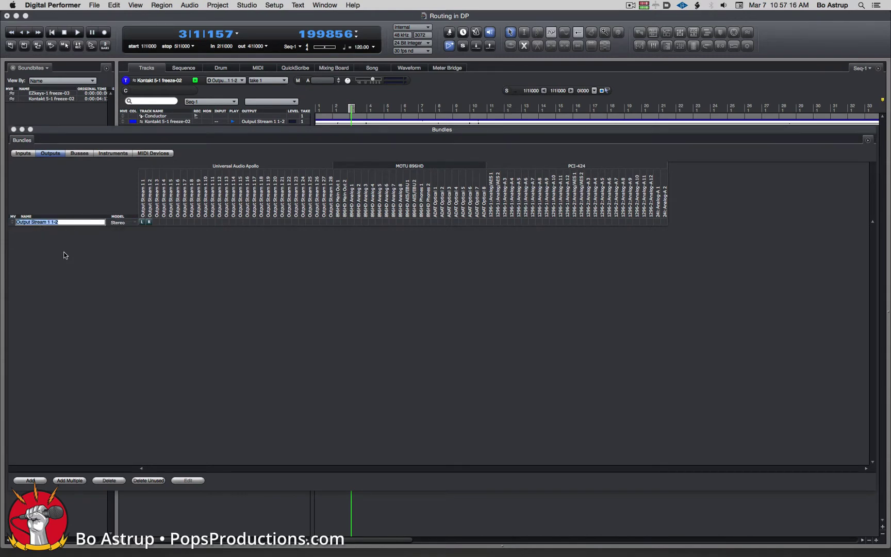
pyautogui.write('MAIN OUT')
pyautogui.press('Return')
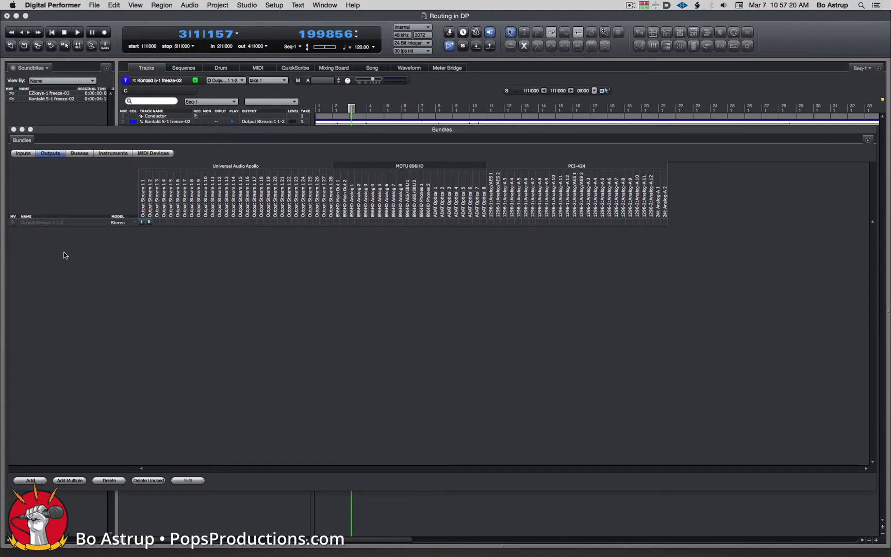
pyautogui.click(13, 129)
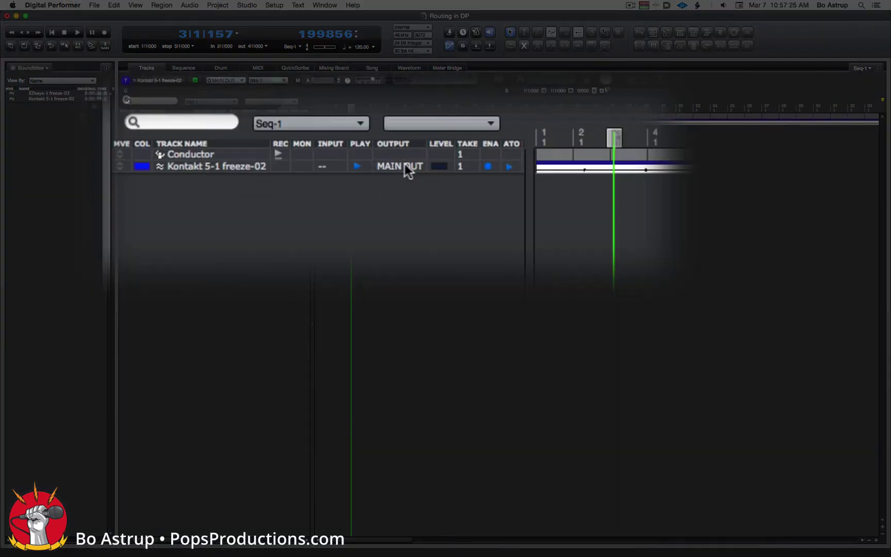
# Check the Kontakt 5-1 freeze-02 track's output assignment in the Sequence editor and in the Mixing Board
pyautogui.click(184, 67)
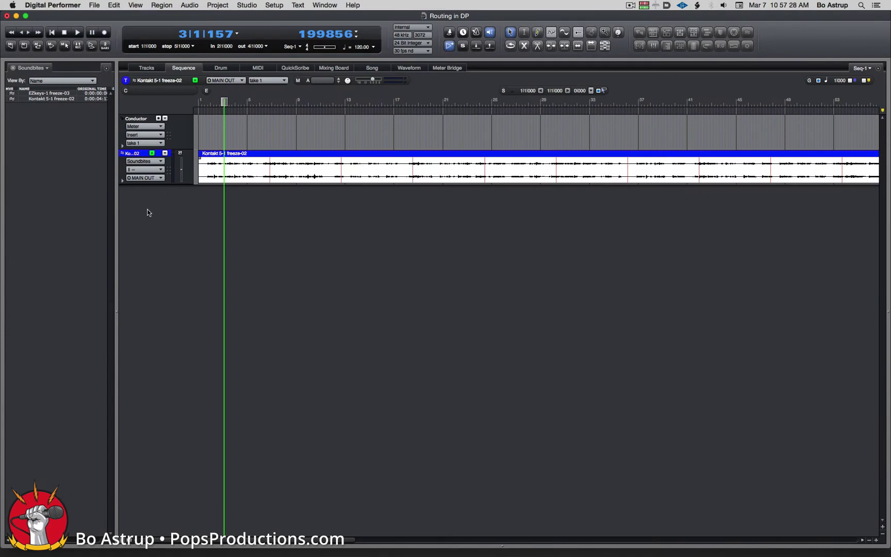
pyautogui.click(145, 169)
pyautogui.click(150, 177)
pyautogui.click(332, 69)
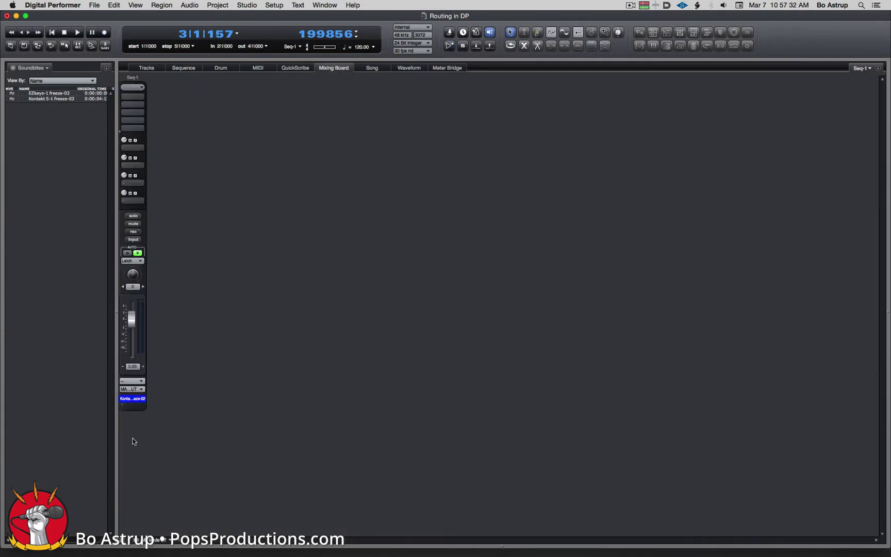
pyautogui.click(136, 391)
pyautogui.click(191, 392)
# Add a master fader track, check its output choices and lower its fader to -13.0 dB during playback
pyautogui.click(218, 6)
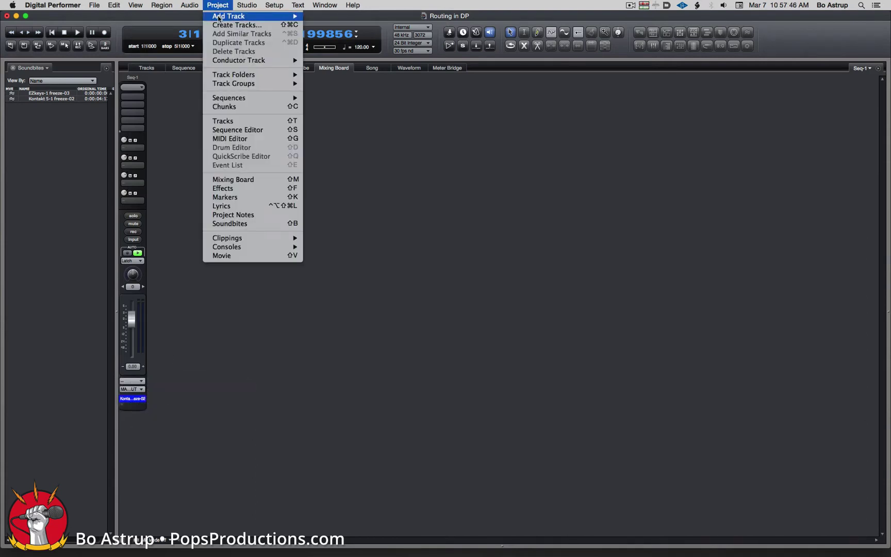
pyautogui.moveTo(222, 16)
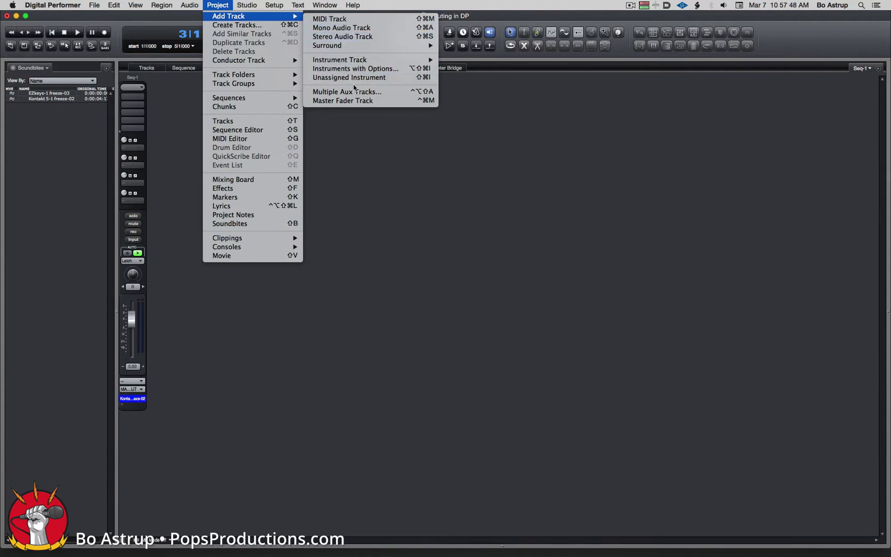
pyautogui.click(393, 106)
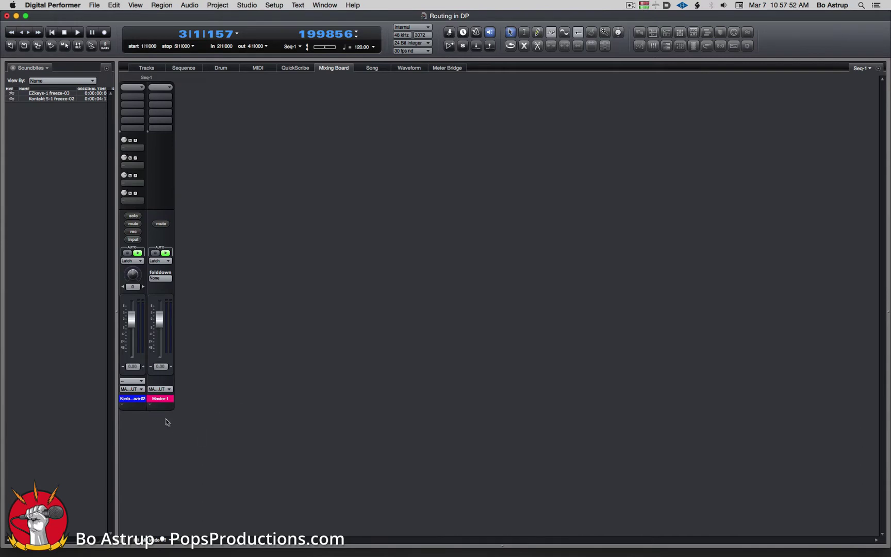
pyautogui.click(161, 390)
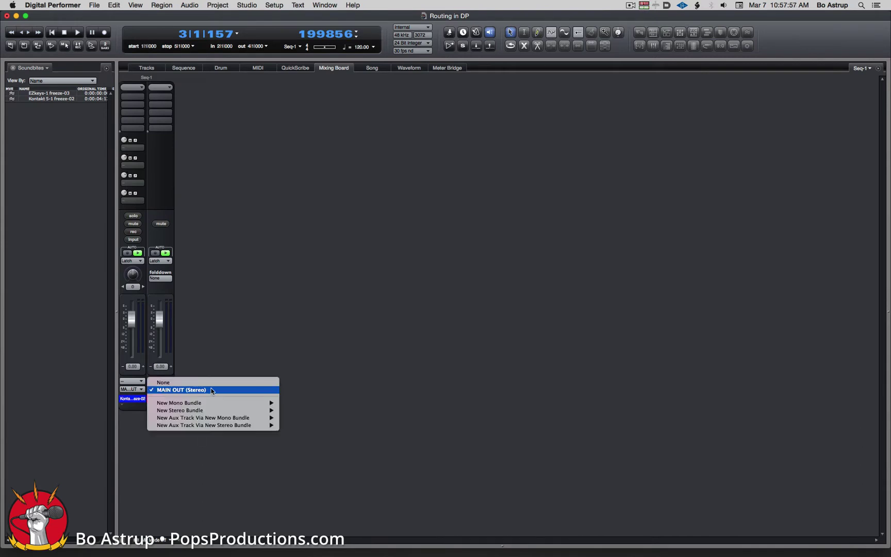
pyautogui.click(299, 377)
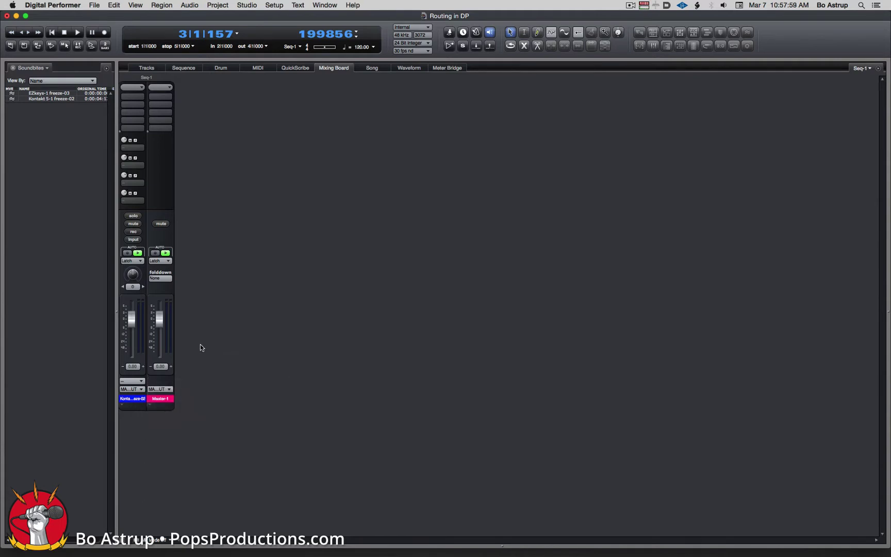
pyautogui.press('space')
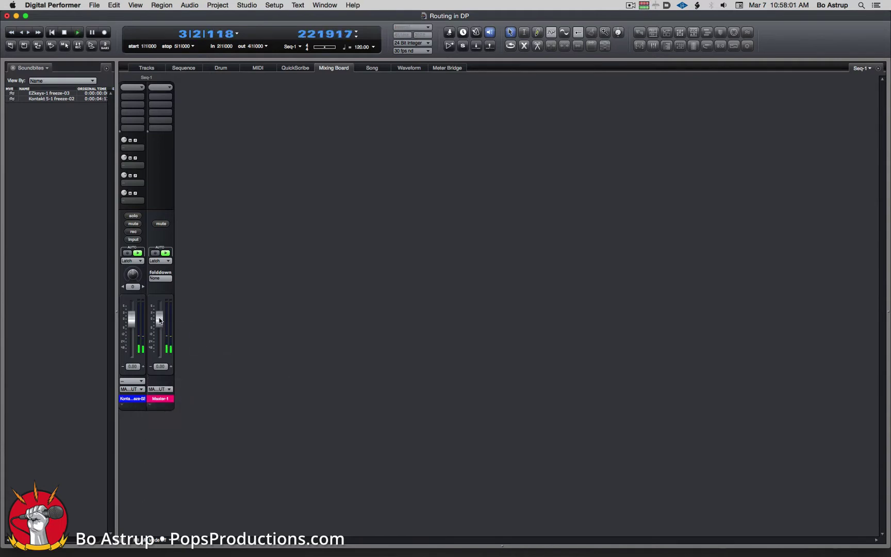
pyautogui.moveTo(160, 321)
pyautogui.mouseDown()
pyautogui.moveTo(159, 353)
pyautogui.moveTo(159, 325)
pyautogui.moveTo(157, 333)
pyautogui.mouseUp()
# Try the Mono folddown on the Master-1 track and return it to None
pyautogui.click(160, 278)
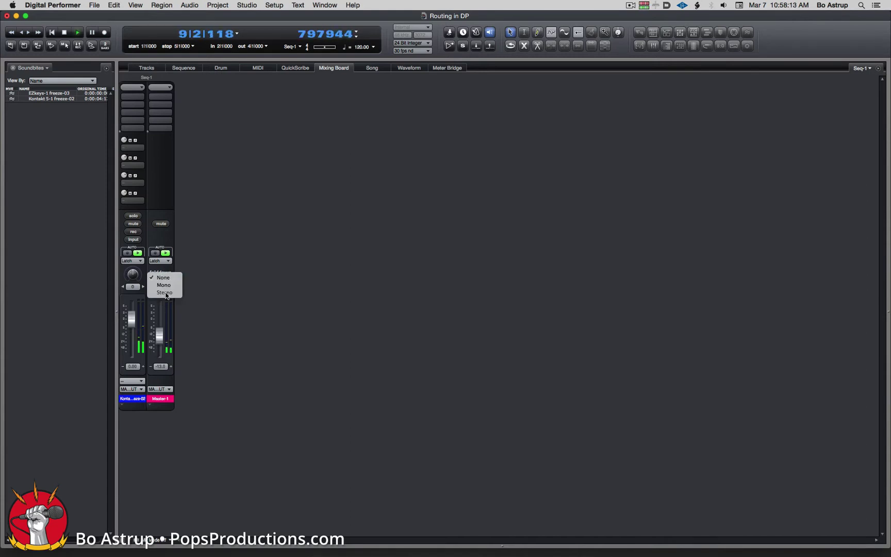
pyautogui.click(171, 286)
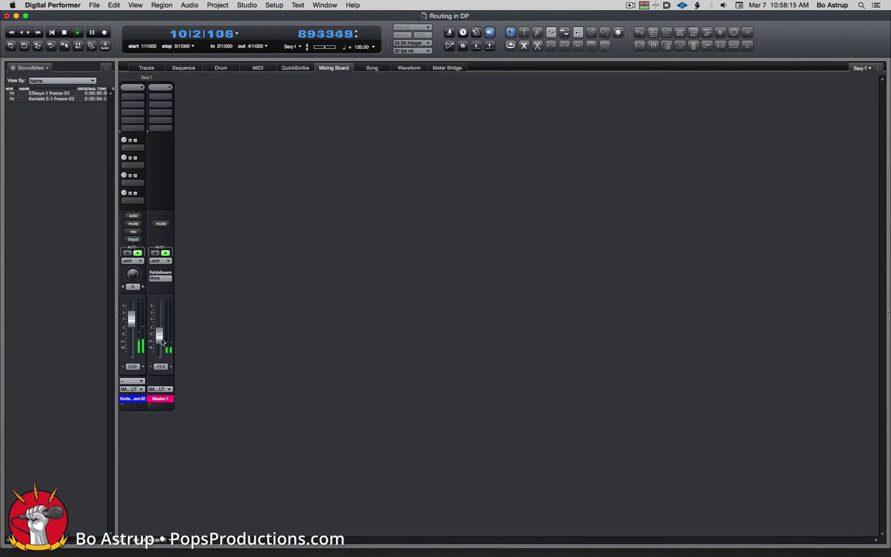
pyautogui.click(161, 278)
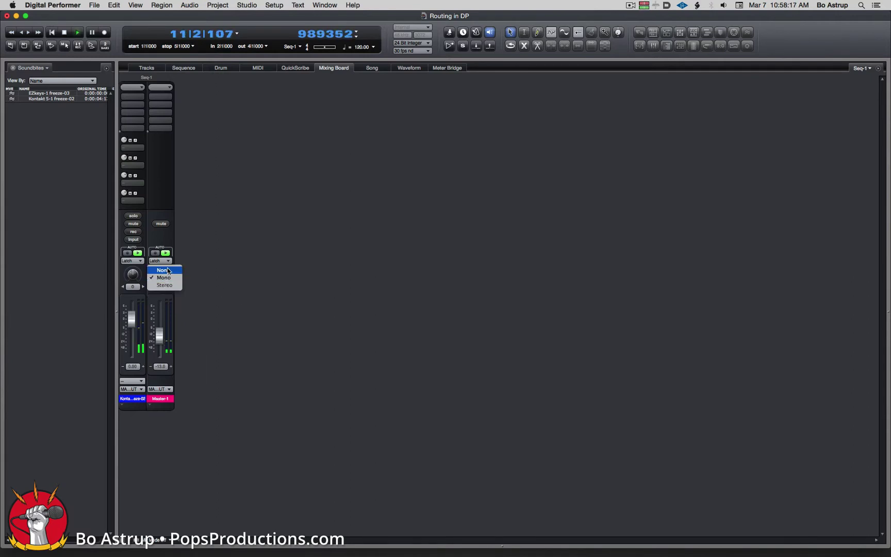
pyautogui.click(162, 281)
pyautogui.click(163, 271)
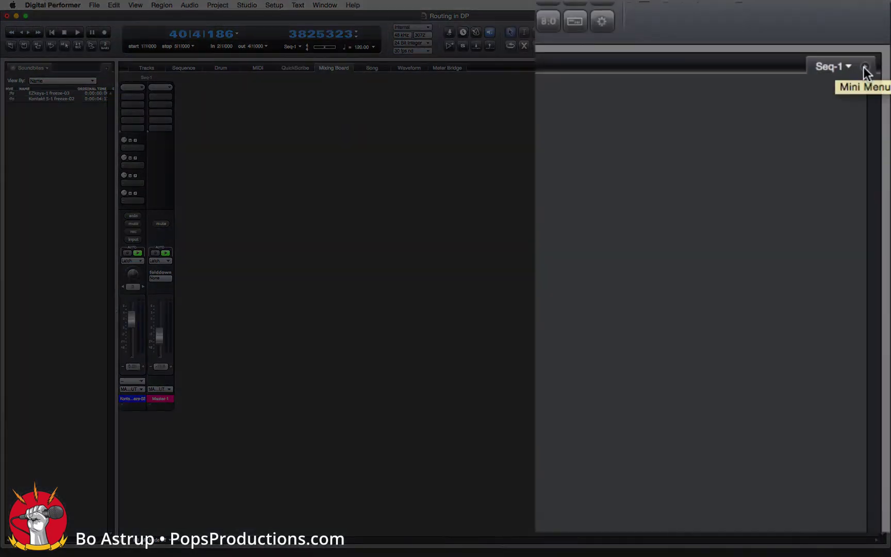
# Set the number of sends in the Mixing Board to 6
pyautogui.click(865, 71)
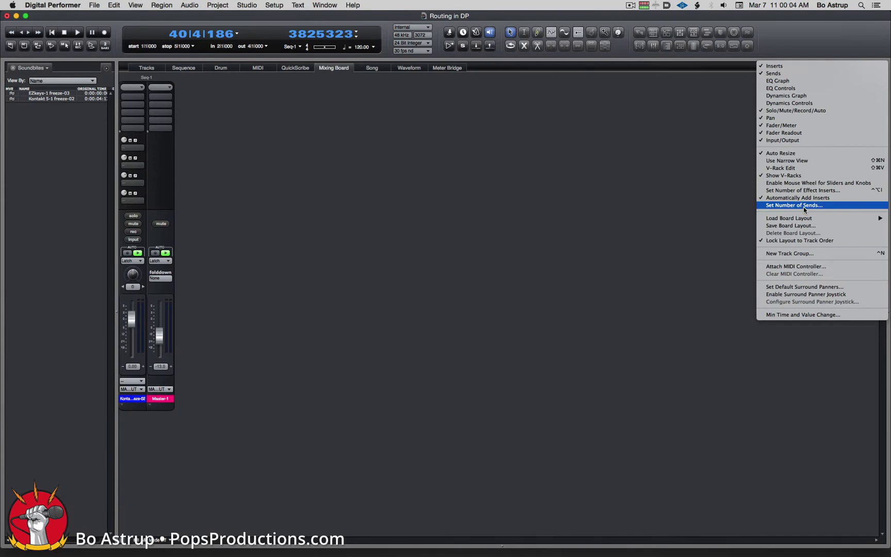
pyautogui.click(803, 206)
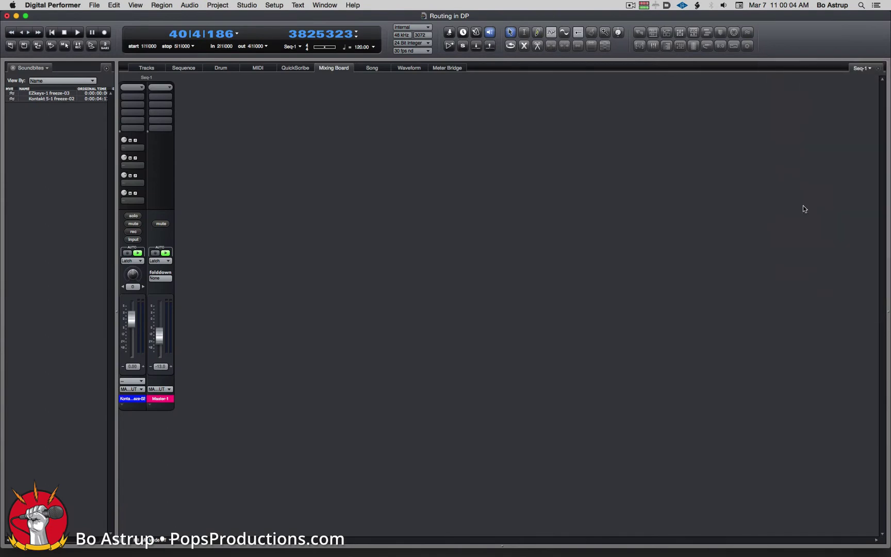
pyautogui.moveTo(204, 137); pyautogui.dragTo(446, 198)
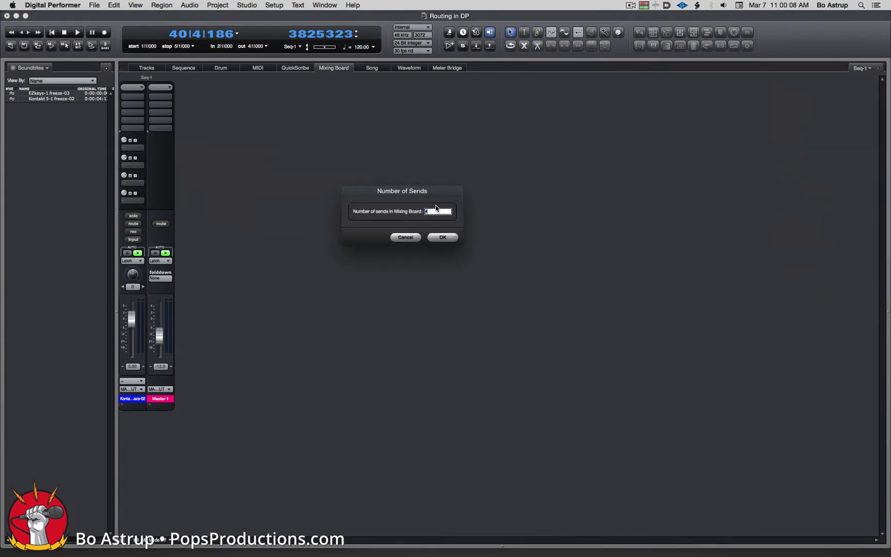
pyautogui.write('6')
pyautogui.click(444, 237)
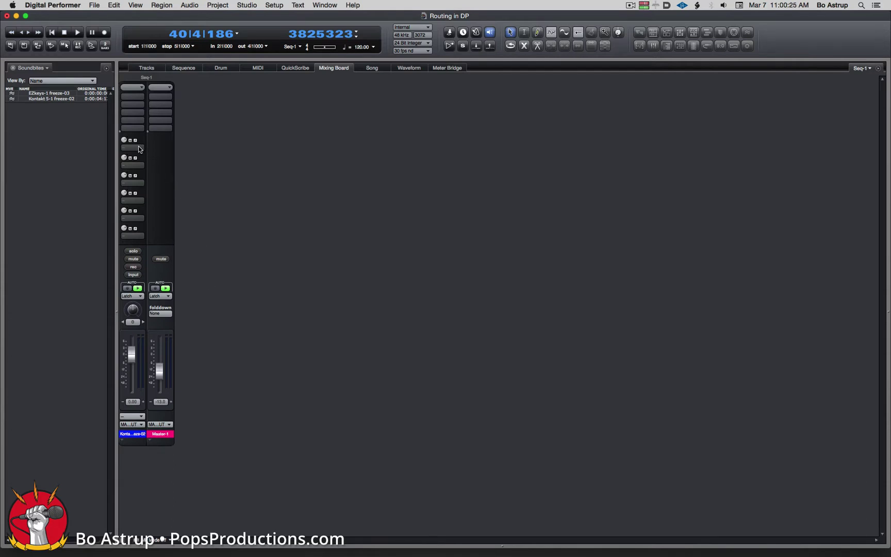
# Add two aux tracks to the sequence
pyautogui.click(216, 4)
pyautogui.moveTo(227, 16)
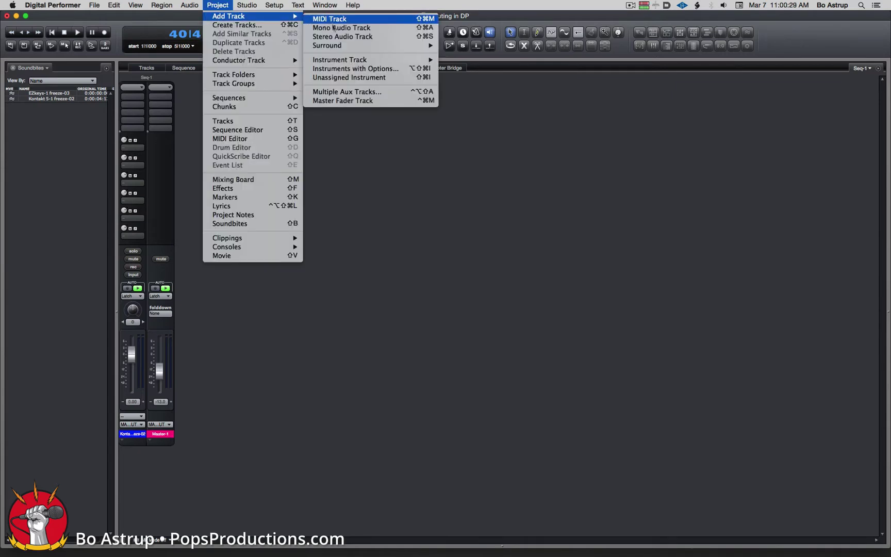
pyautogui.click(349, 93)
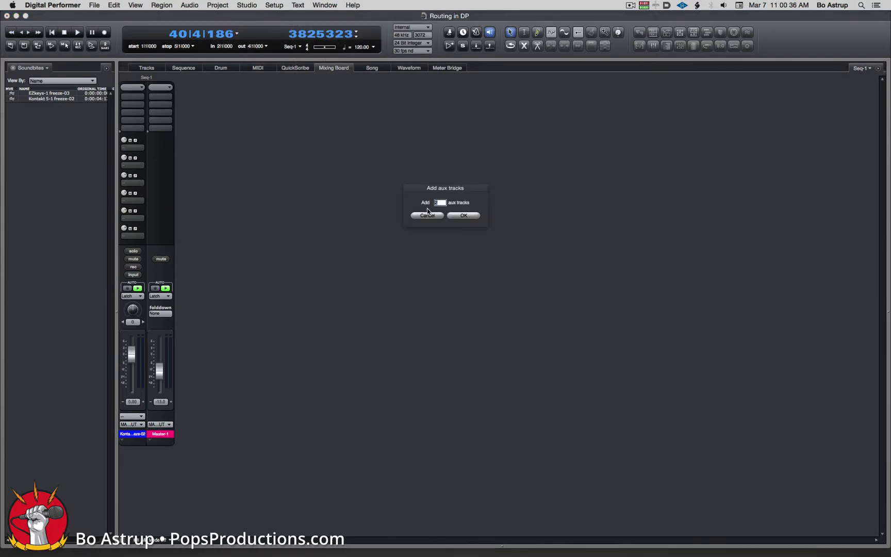
pyautogui.click(464, 216)
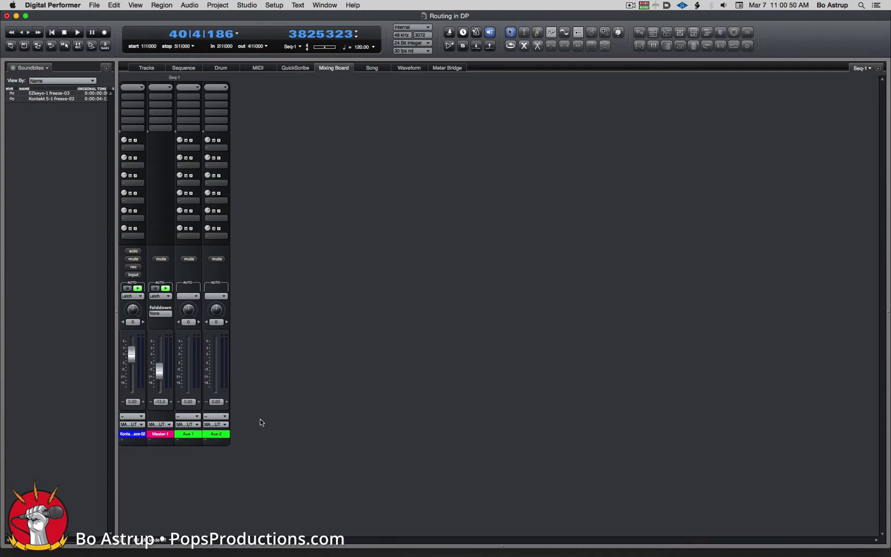
# Insert the ValhallaVintageVerb effect in the first insert slot of Aux-1 and move its effect window clear of the channel strips
pyautogui.click(187, 97)
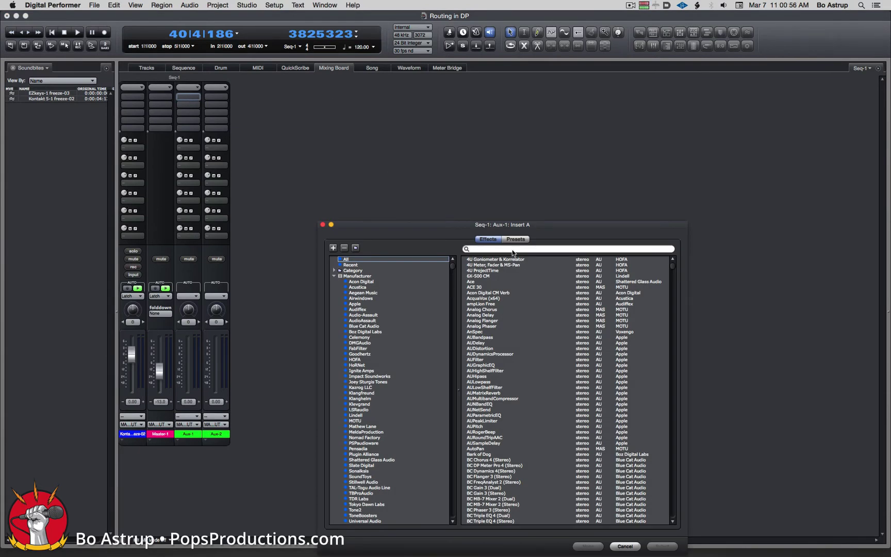
pyautogui.write('valha')
pyautogui.write('l')
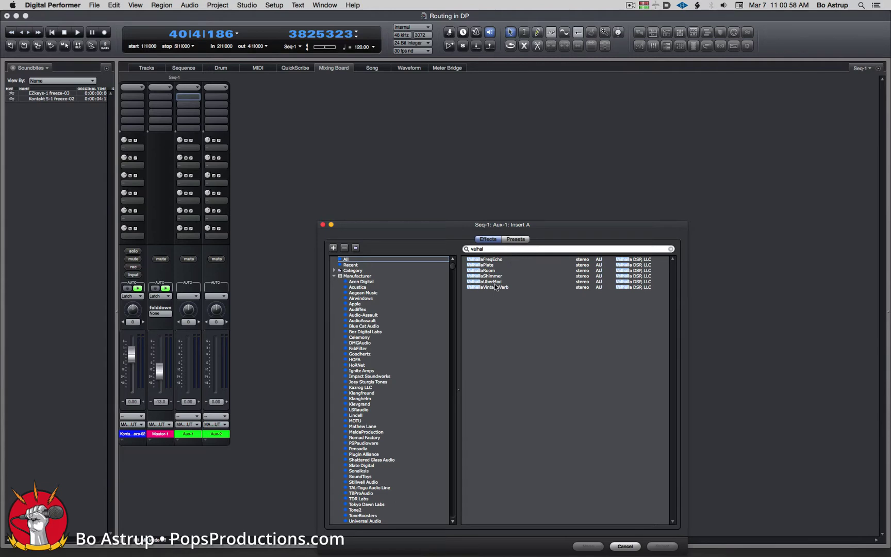
pyautogui.doubleClick(491, 288)
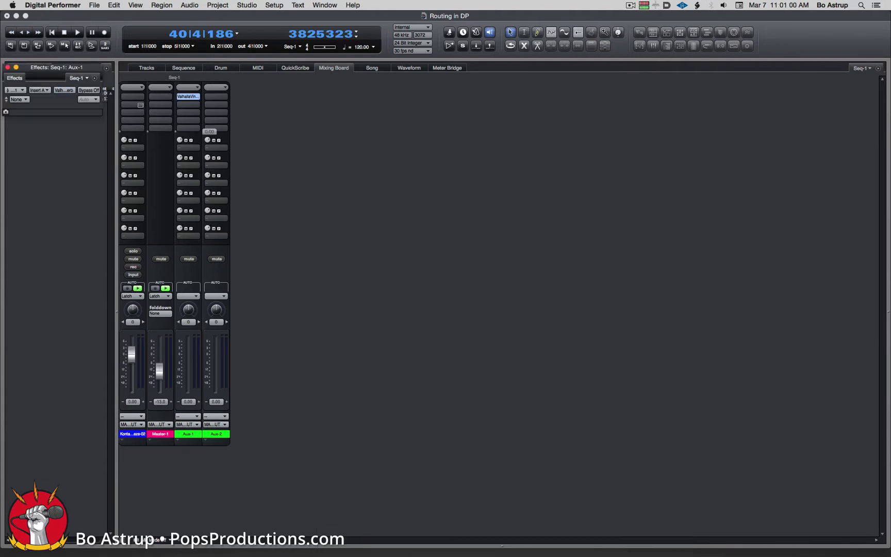
pyautogui.moveTo(77, 71); pyautogui.dragTo(496, 127)
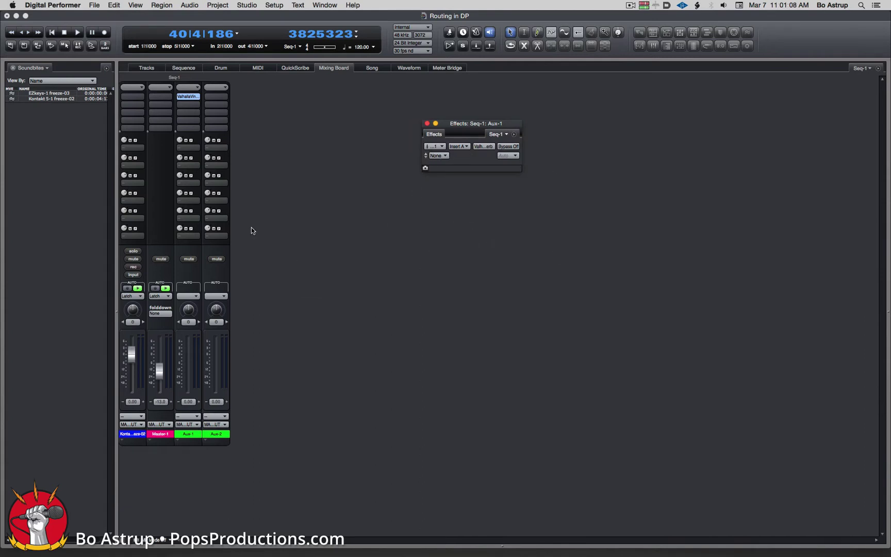
# Examine the input choices for Aux-1, including the busses available for a new mono bundle
pyautogui.click(192, 419)
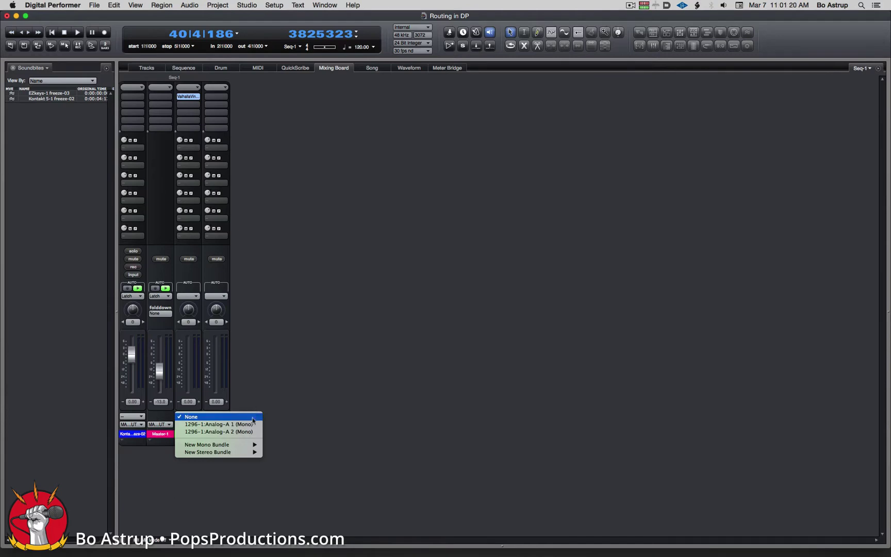
pyautogui.moveTo(245, 447)
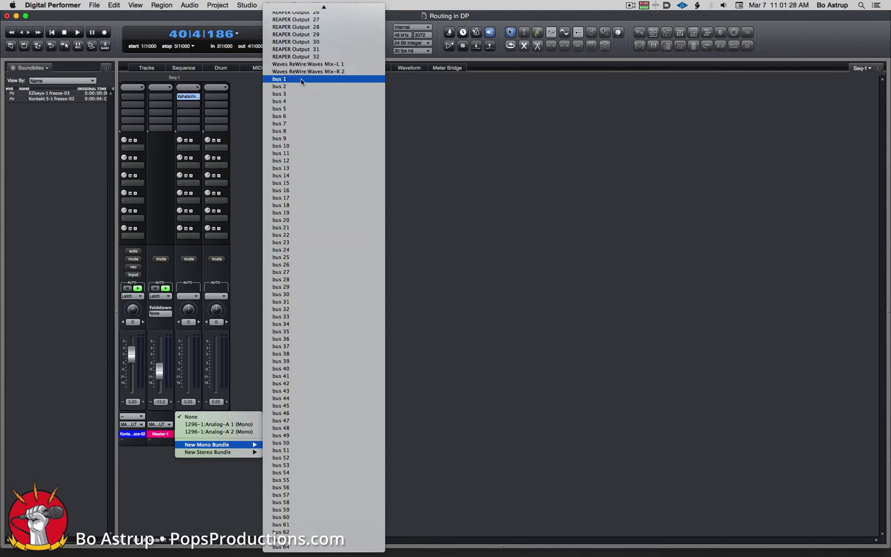
pyautogui.click(456, 96)
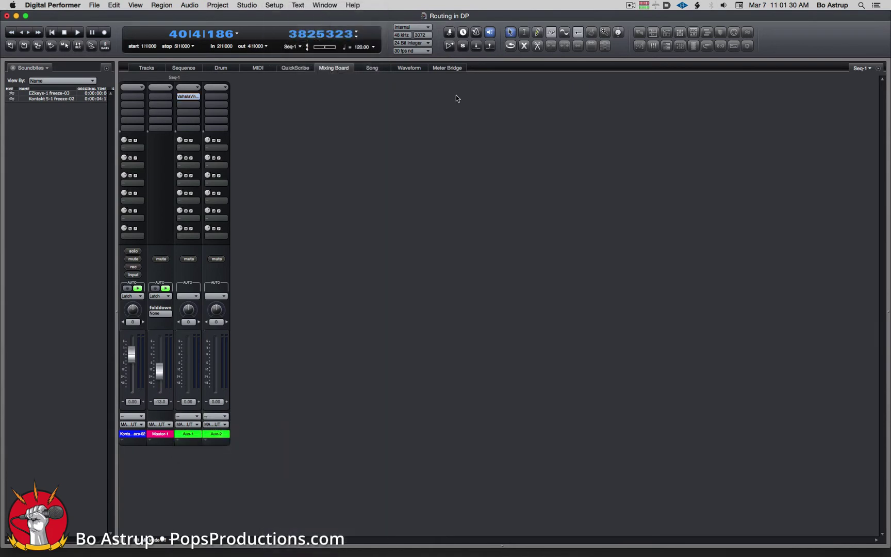
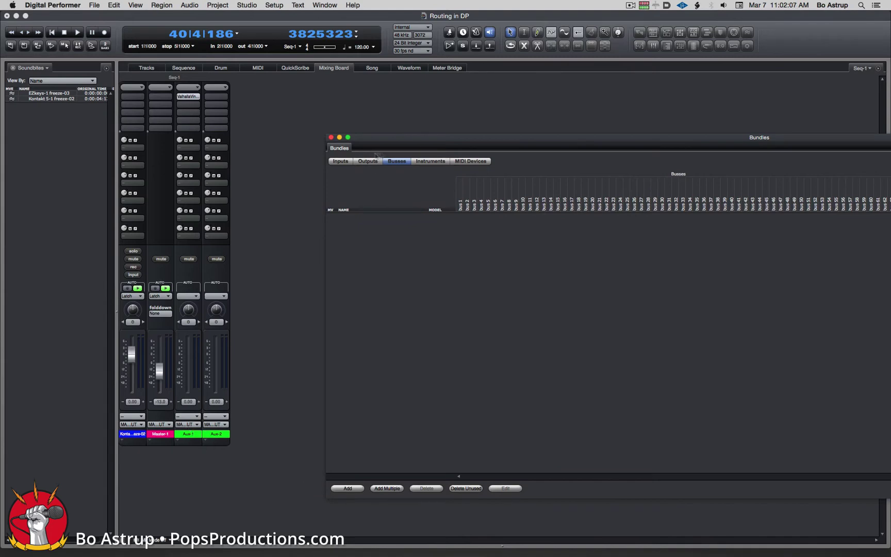
# Add two mono busses in the Bundles window and check them among the input choices of Aux-1
pyautogui.moveTo(438, 138); pyautogui.dragTo(170, 103)
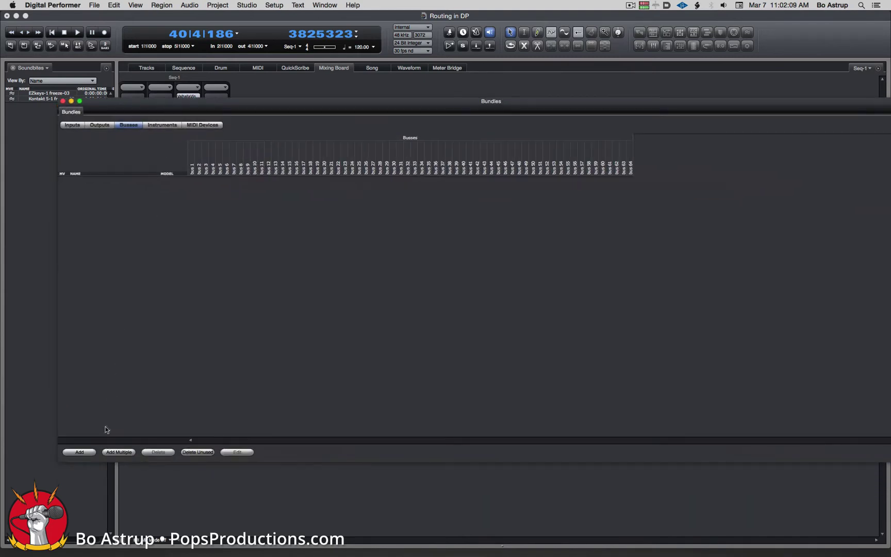
pyautogui.click(119, 452)
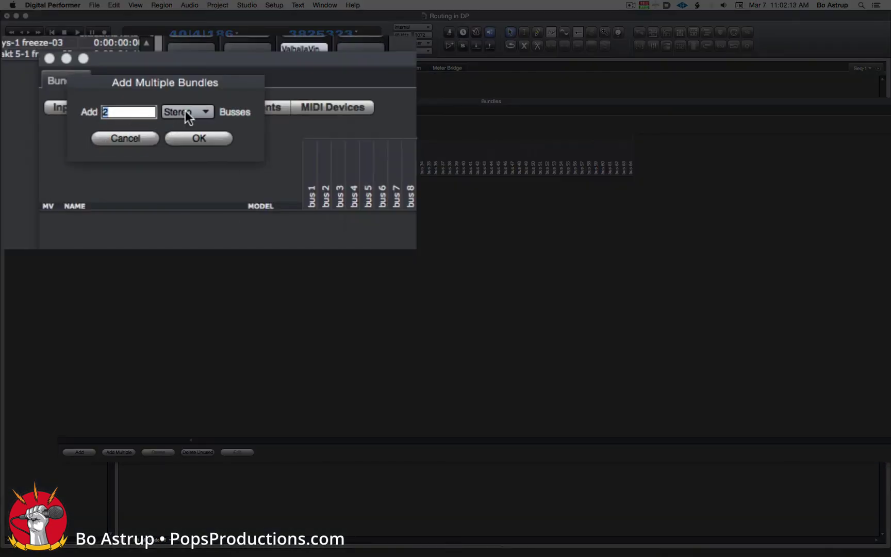
pyautogui.click(187, 113)
pyautogui.click(192, 94)
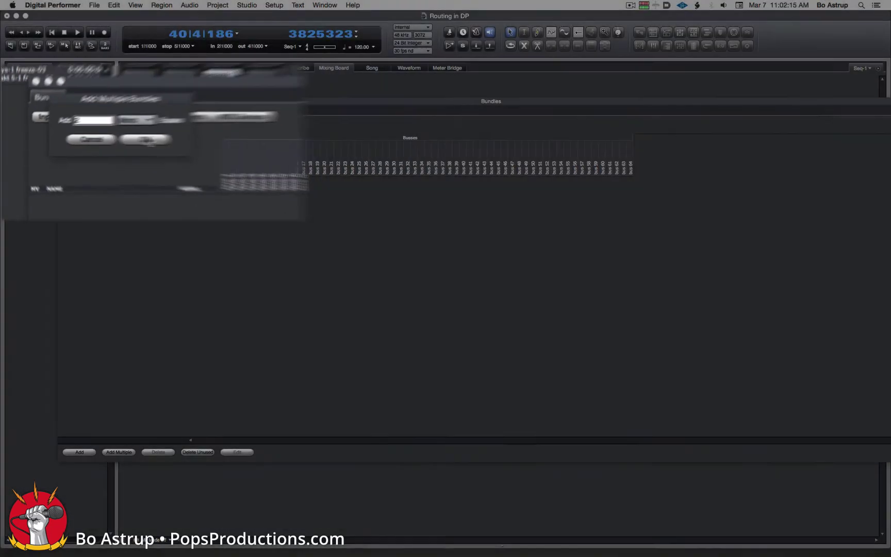
pyautogui.click(146, 139)
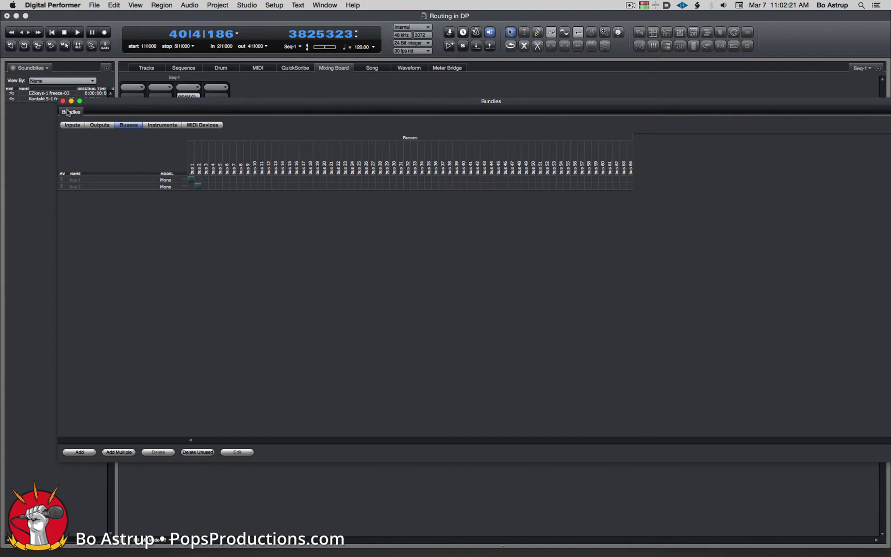
pyautogui.press('super+w')
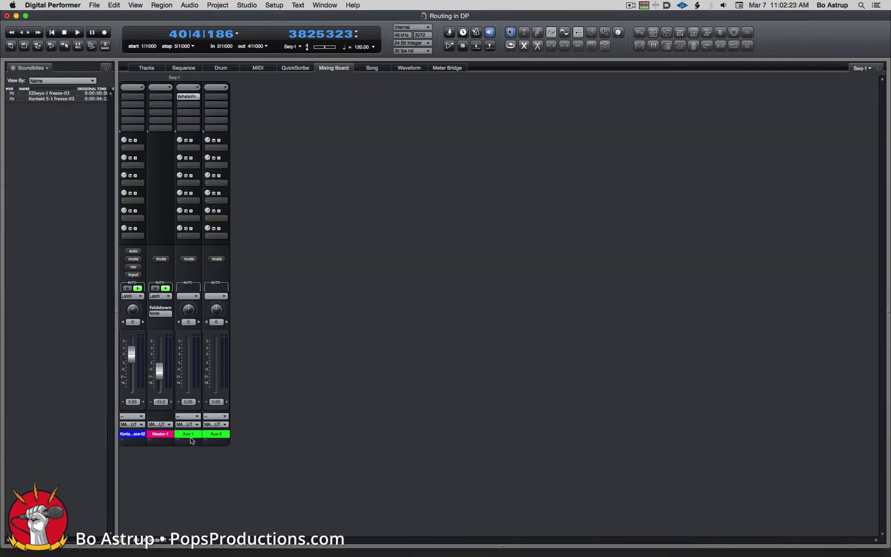
pyautogui.click(188, 417)
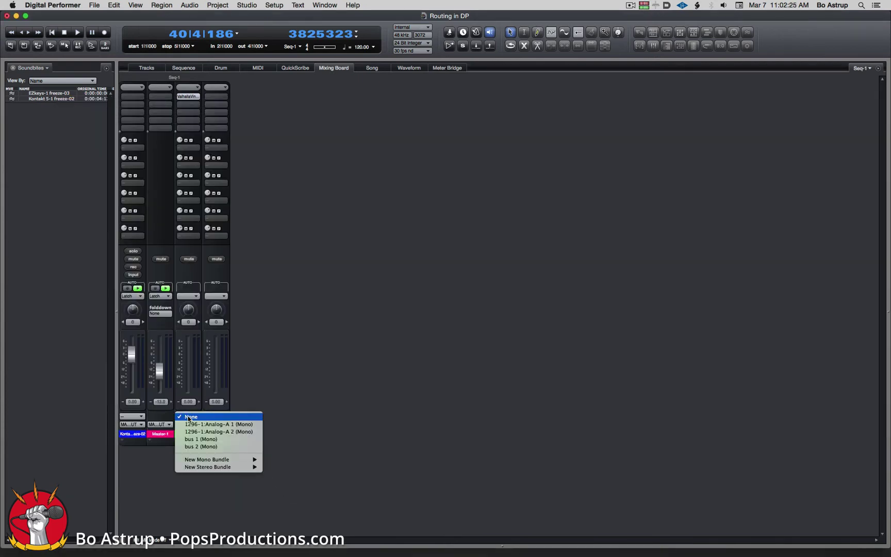
pyautogui.click(220, 439)
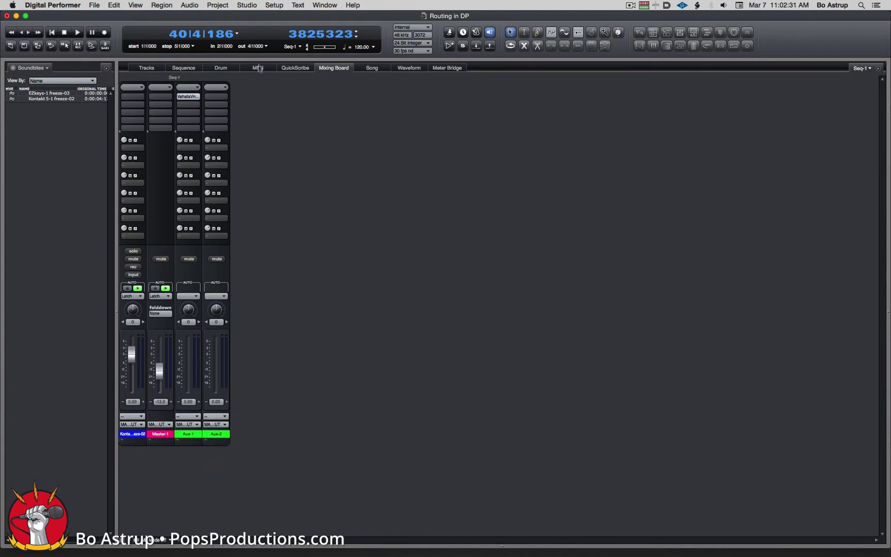
# Rename the bus 1 bundle as Verb and the bus 2 bundle as Amb, and close the Bundles window
pyautogui.click(325, 5)
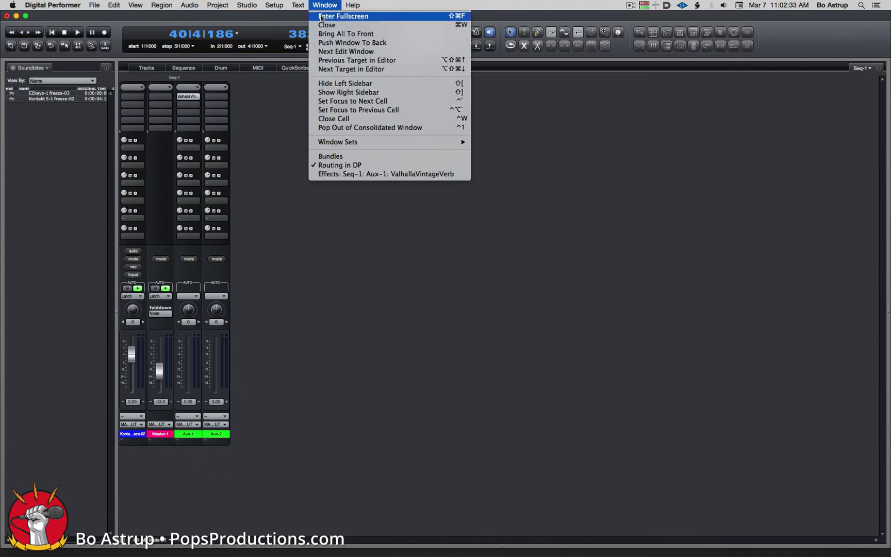
pyautogui.click(326, 155)
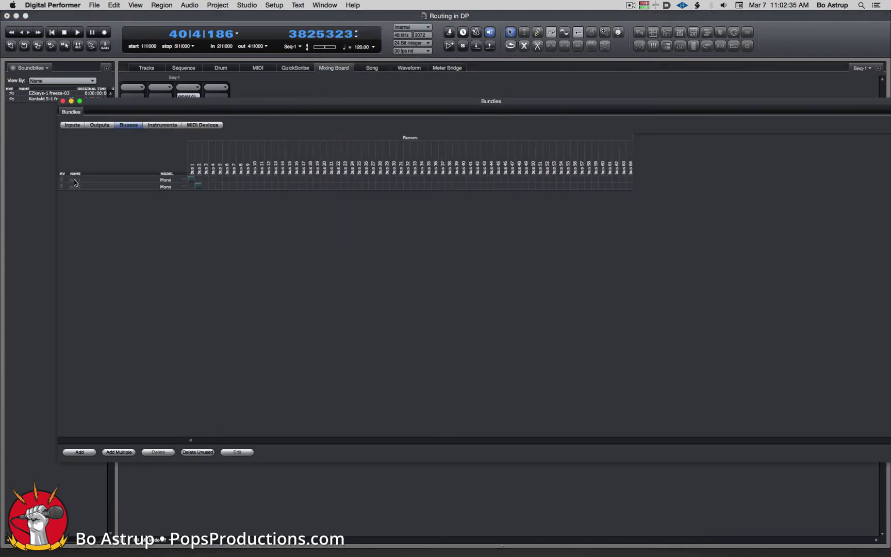
pyautogui.doubleClick(74, 180)
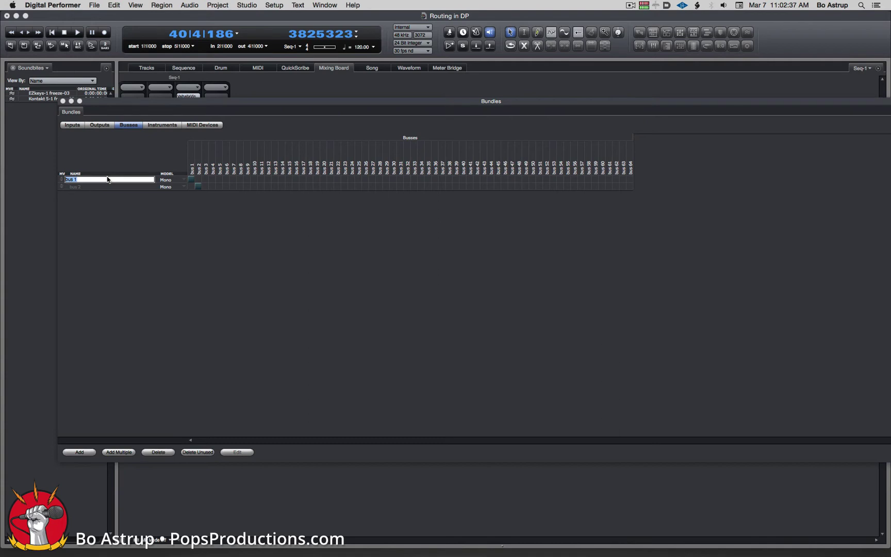
pyautogui.write('Verb')
pyautogui.press('Tab')
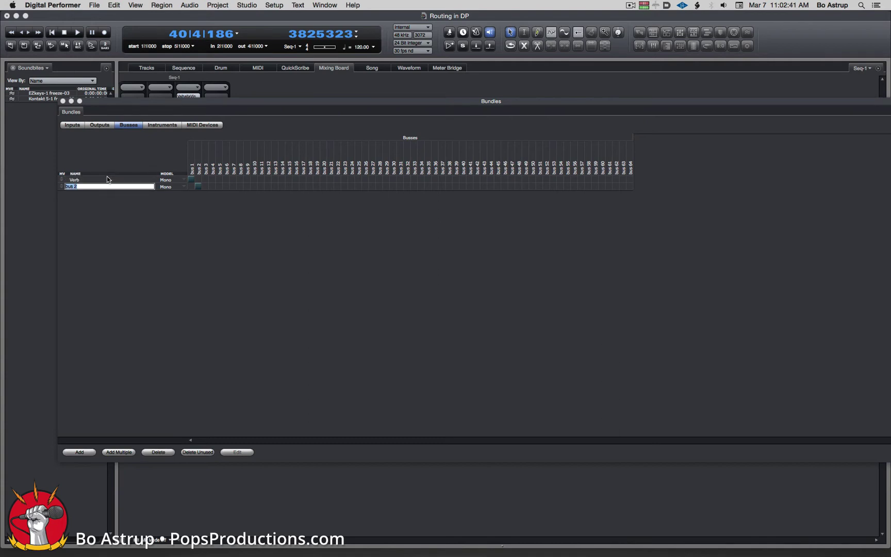
pyautogui.write('Amb')
pyautogui.press('Return')
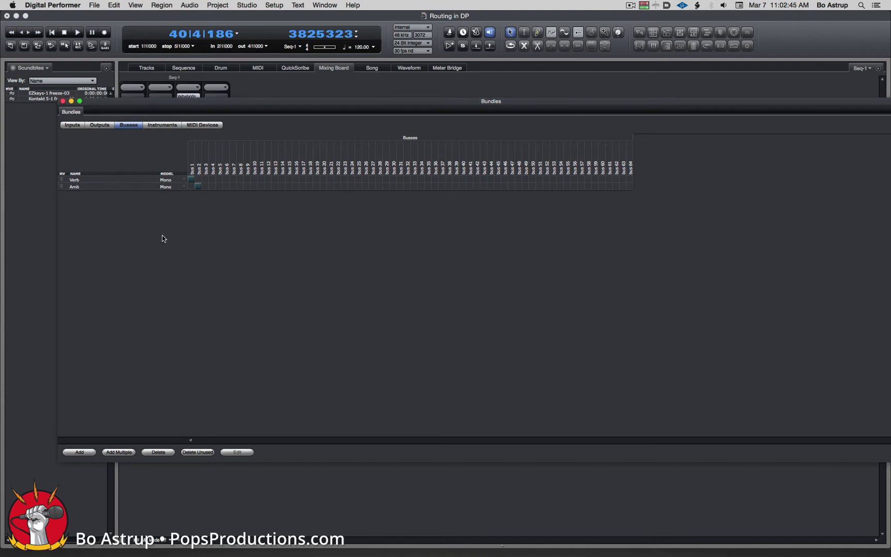
pyautogui.click(63, 101)
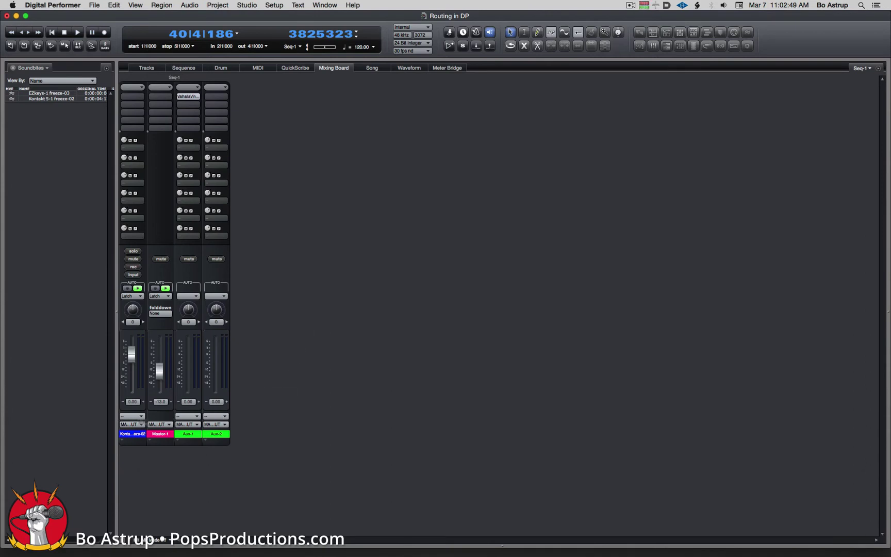
# Set the input of Aux-1 to Verb (Mono) and the input of Aux-2 to Amb (Mono)
pyautogui.click(188, 416)
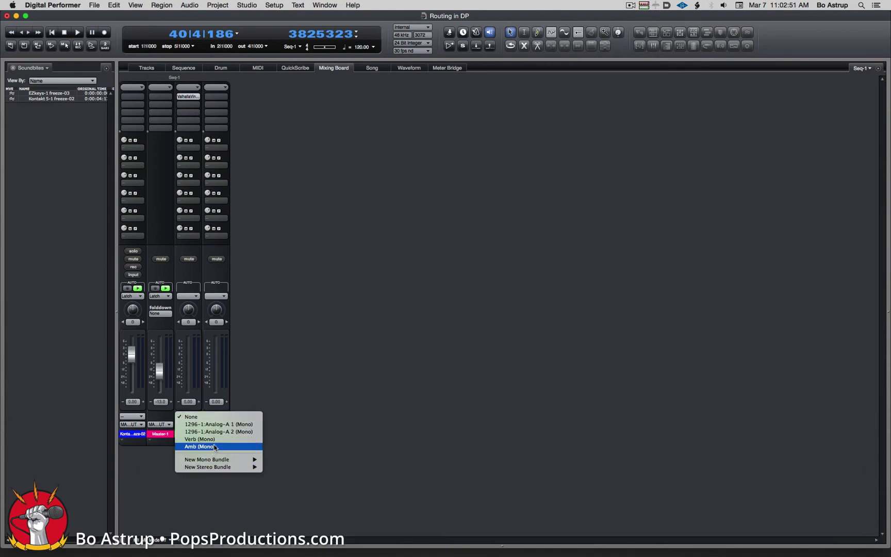
pyautogui.click(199, 439)
pyautogui.click(220, 416)
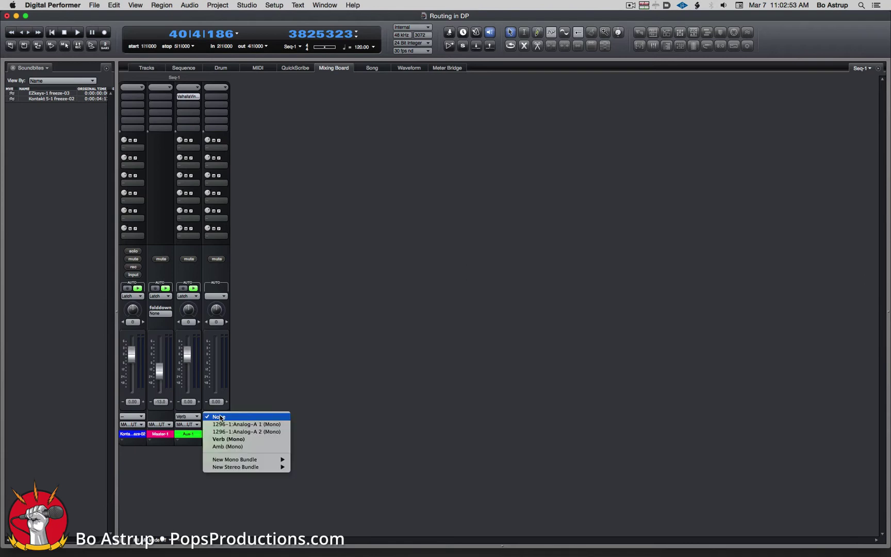
pyautogui.click(228, 447)
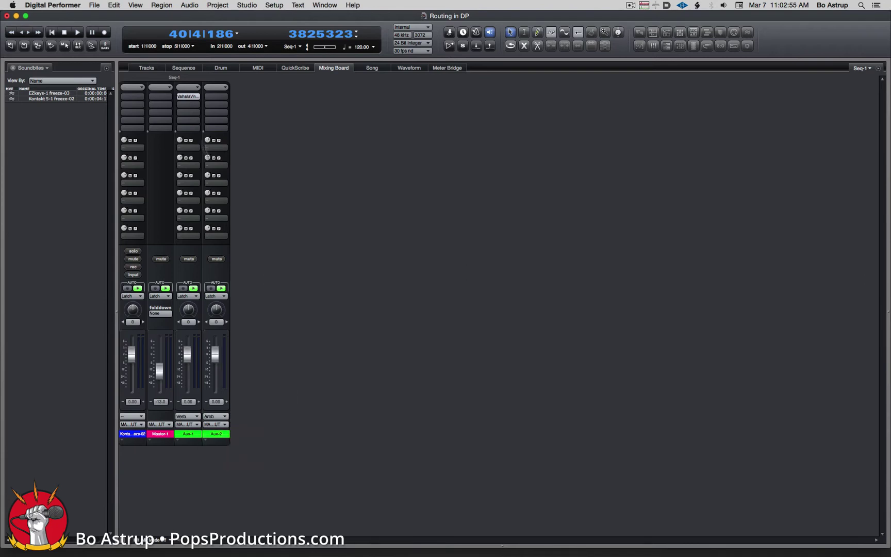
# View the ValhallaVintageVerb settings on Aux-1 and copy the effect to the first insert slot of Aux-2
pyautogui.doubleClick(189, 96)
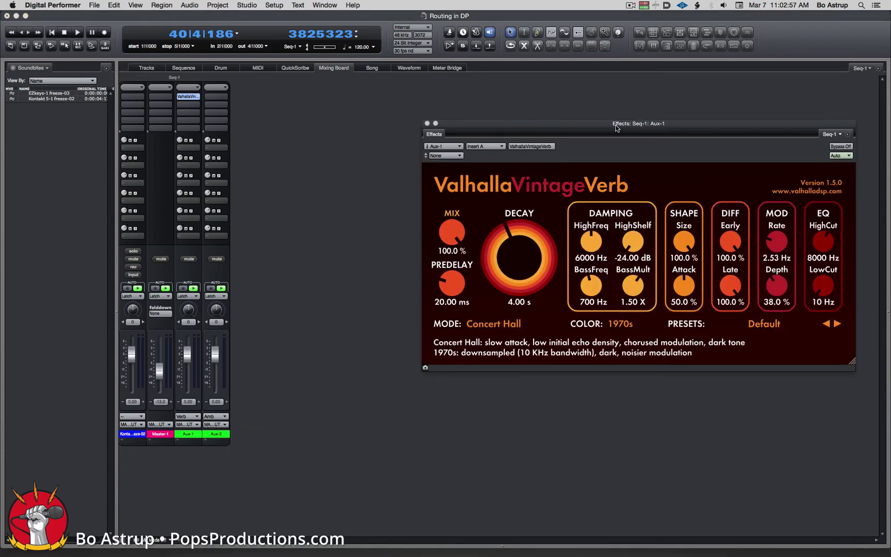
pyautogui.moveTo(616, 128); pyautogui.dragTo(461, 100)
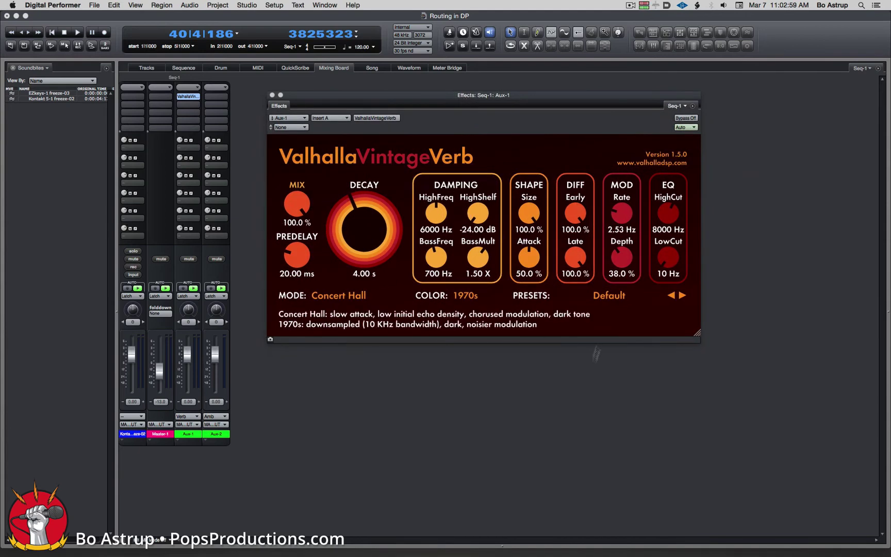
pyautogui.press('super+w')
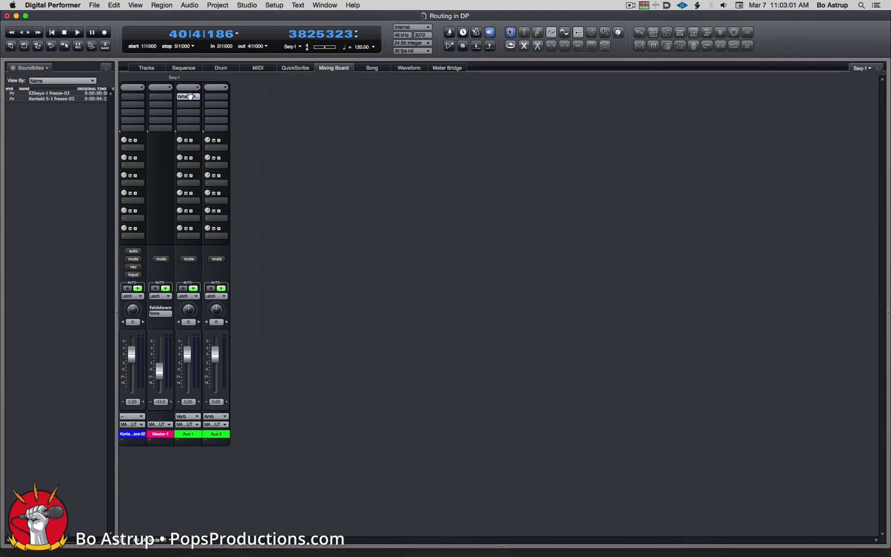
pyautogui.moveTo(190, 96); pyautogui.dragTo(212, 97)
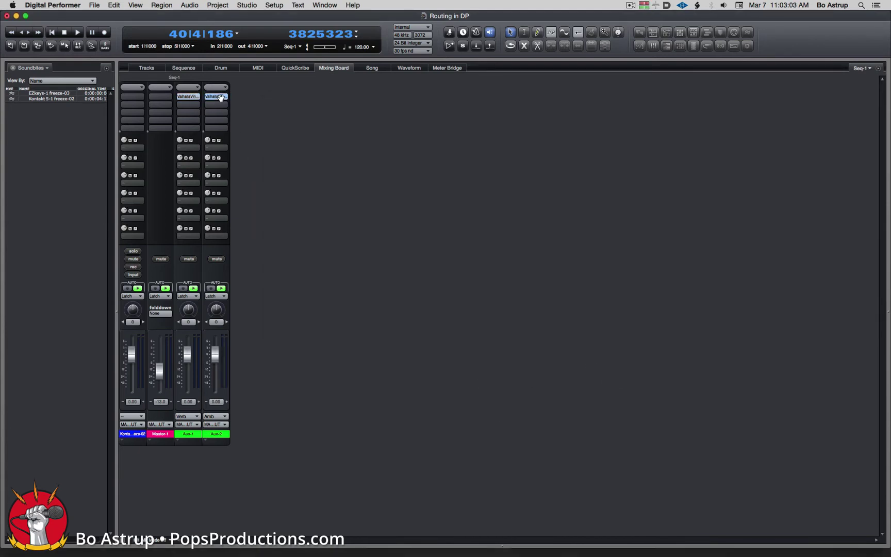
# Load the Ambience preset from the Ambiences category in ValhallaVintageVerb on Aux-2, and close the effect window
pyautogui.click(216, 96)
pyautogui.moveTo(305, 68); pyautogui.dragTo(612, 117)
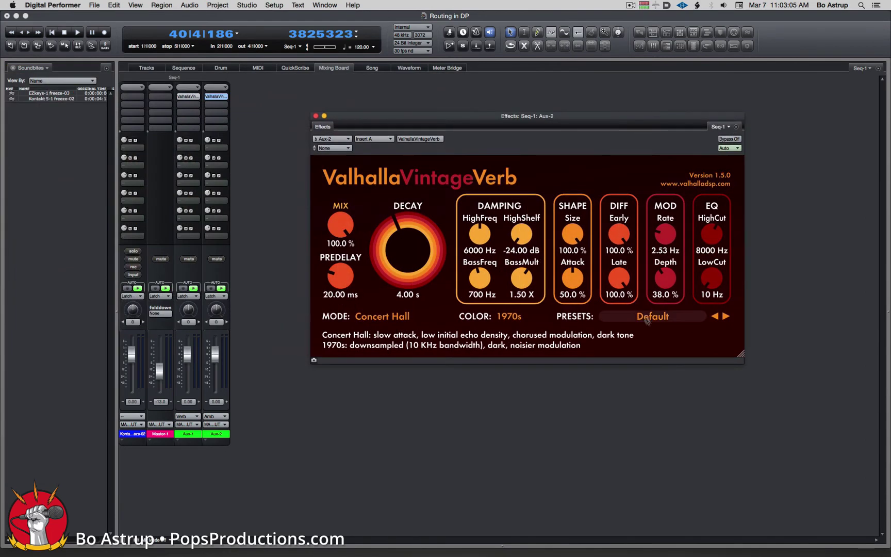
pyautogui.click(654, 317)
pyautogui.moveTo(627, 412)
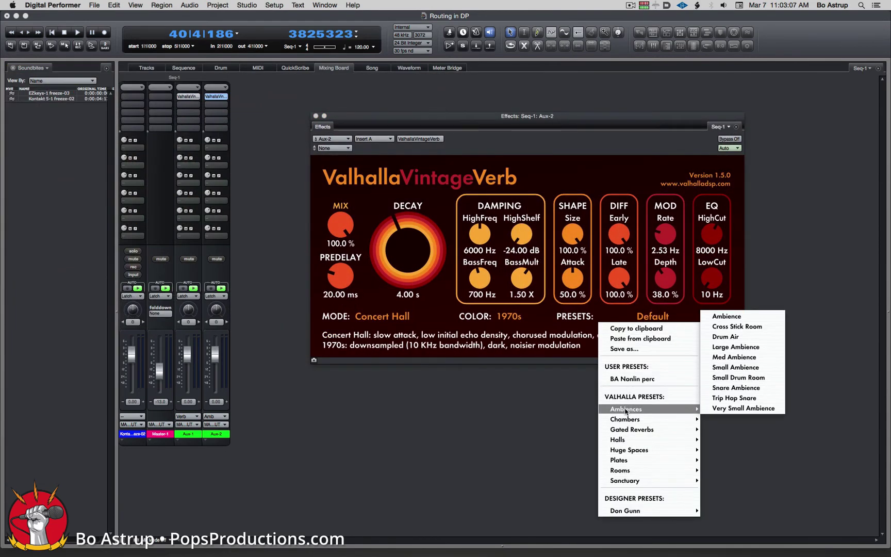
pyautogui.click(736, 316)
pyautogui.press('super+w')
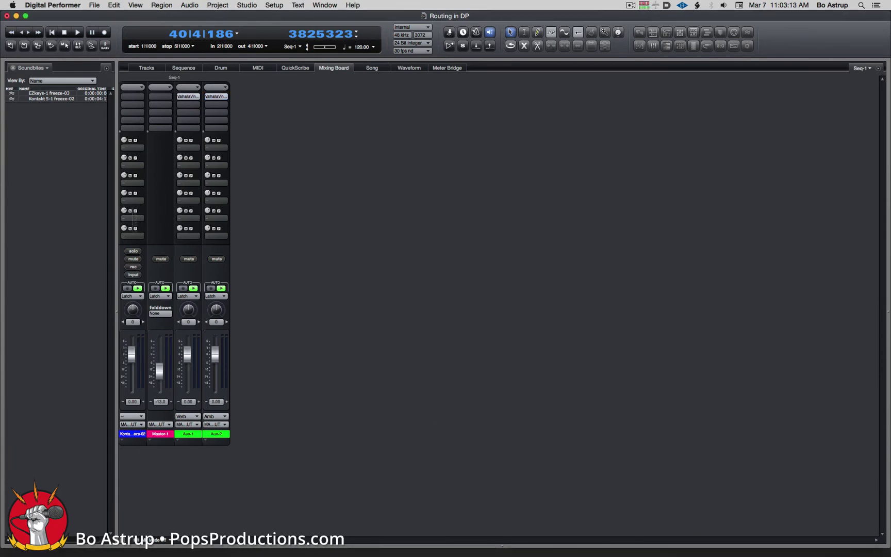
# Assign the Kontakt track's first send to Verb (Mono) and its second send to Amb (Mono)
pyautogui.click(133, 149)
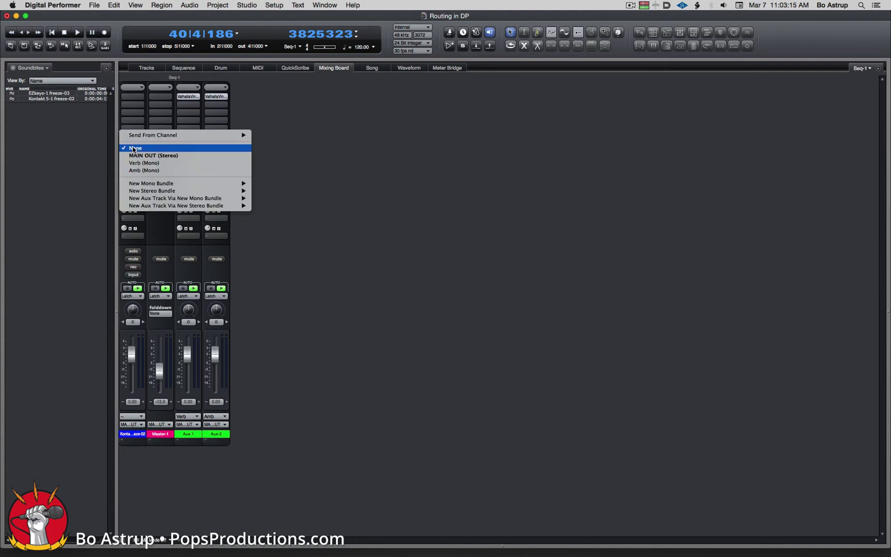
pyautogui.click(166, 162)
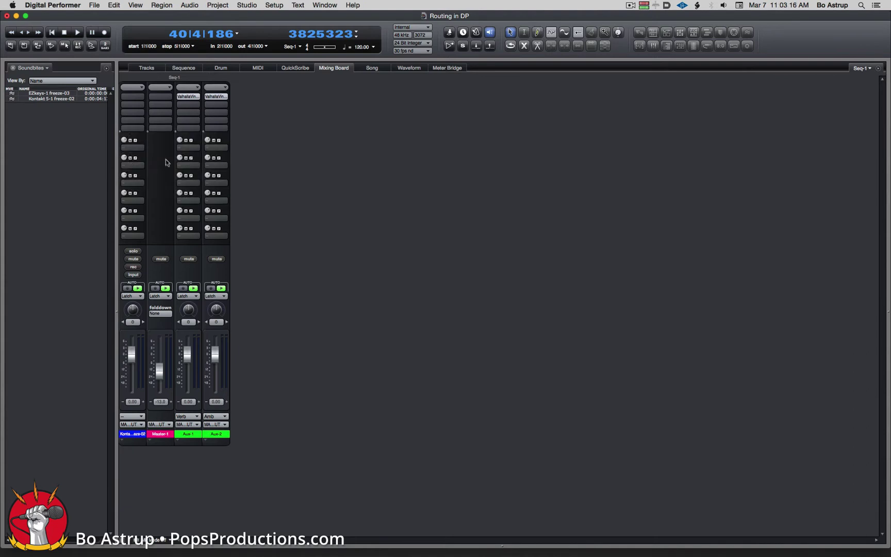
pyautogui.click(133, 165)
pyautogui.click(140, 190)
# Play the sequence, set the Master-1 fader to about -6.2 dB and both aux faders to about -1.6 dB, and stop playback
pyautogui.press('space')
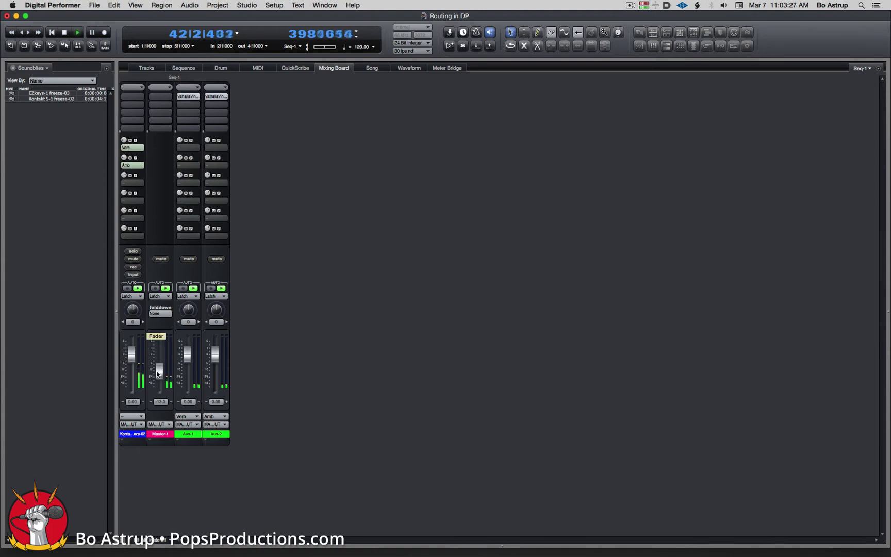
pyautogui.moveTo(158, 374); pyautogui.dragTo(215, 357)
pyautogui.press('space')
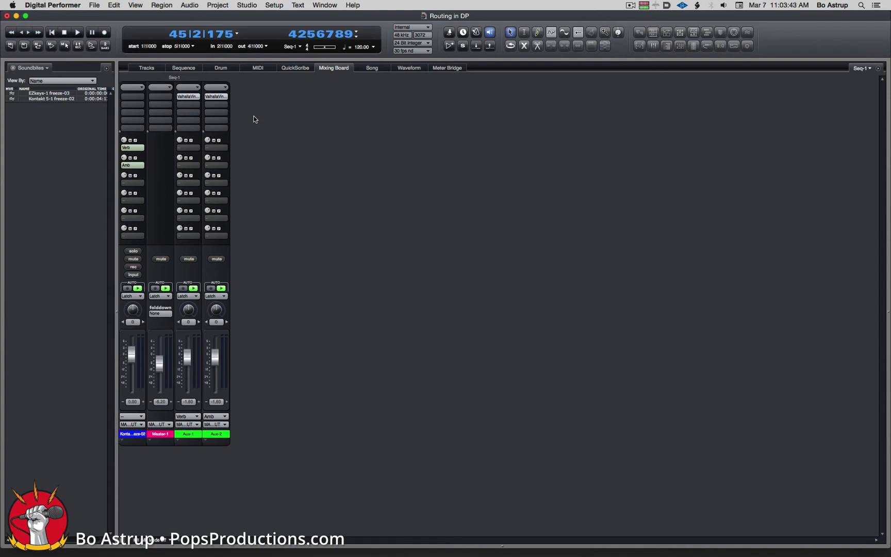
# Add a second master fader track assigned to the Verb bus
pyautogui.click(224, 6)
pyautogui.moveTo(223, 16)
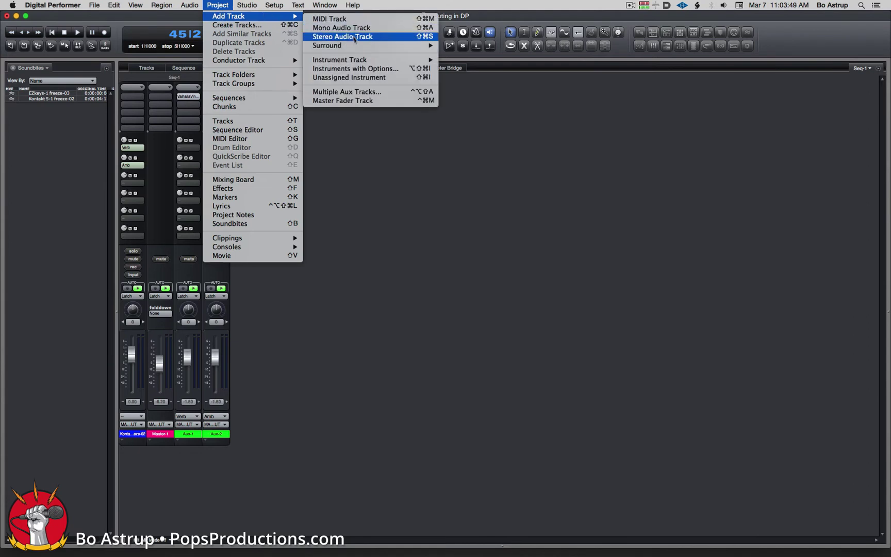
pyautogui.click(392, 102)
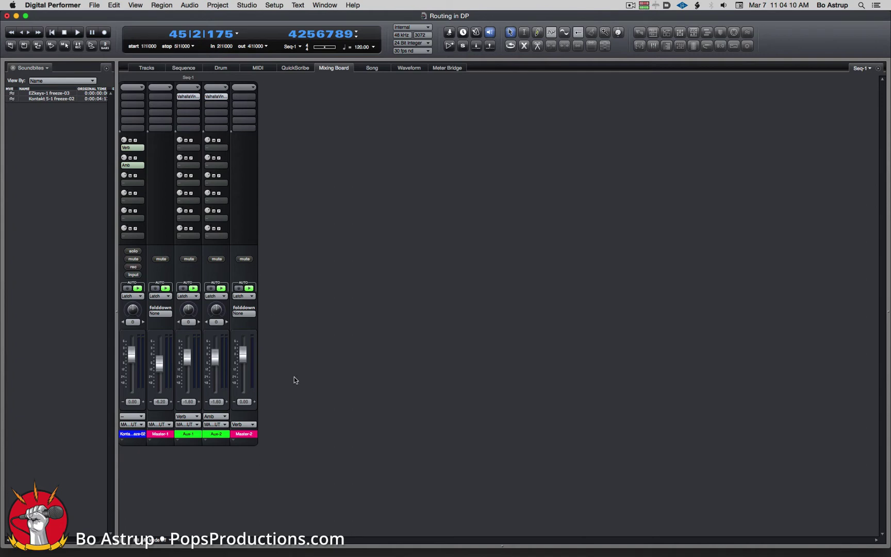
# During playback, raise the Kontakt track's Verb send and lower the Master-2 fader to about -17 dB
pyautogui.press('space')
pyautogui.moveTo(125, 165); pyautogui.dragTo(124, 49)
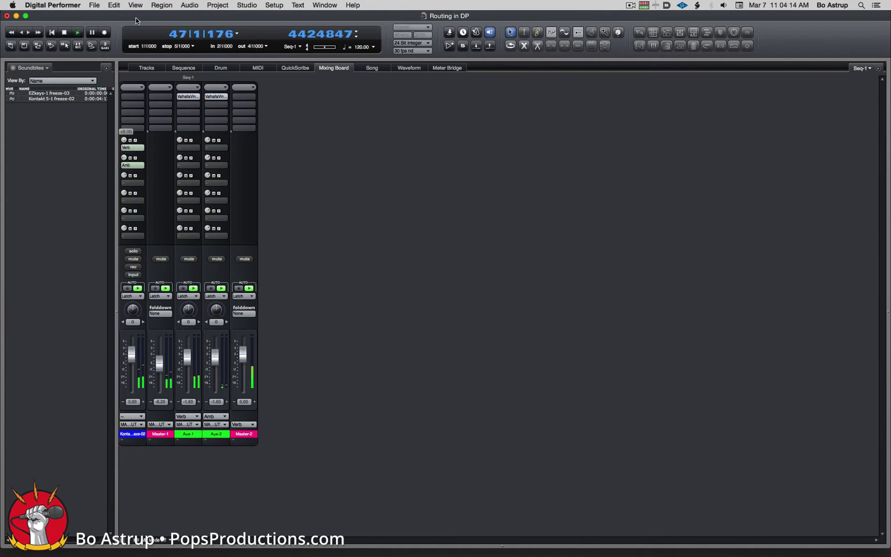
pyautogui.moveTo(244, 355)
pyautogui.mouseDown()
pyautogui.moveTo(245, 382)
pyautogui.moveTo(243, 363)
pyautogui.moveTo(243, 373)
pyautogui.mouseUp()
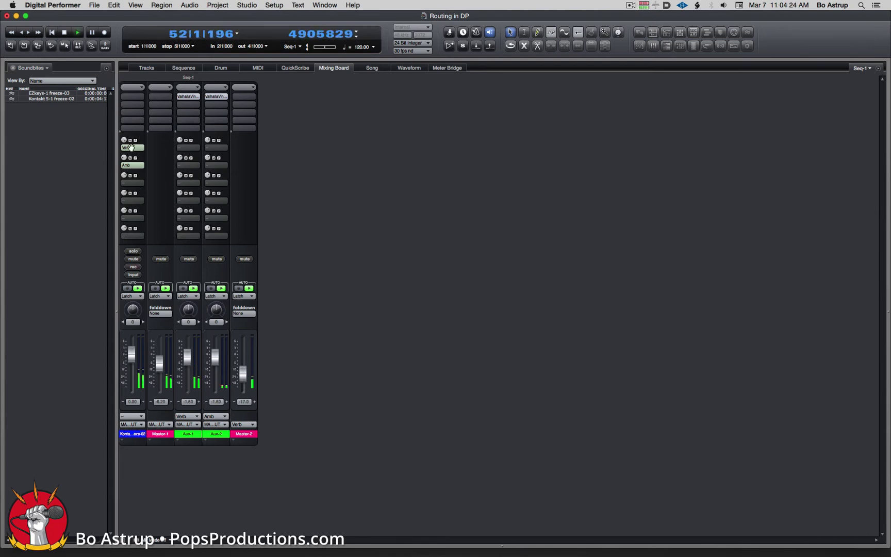
# Add a third master fader track assigned to the Amb bus, and set the Master-2 and Master-3 faders to about -10 dB
pyautogui.click(217, 5)
pyautogui.moveTo(216, 16)
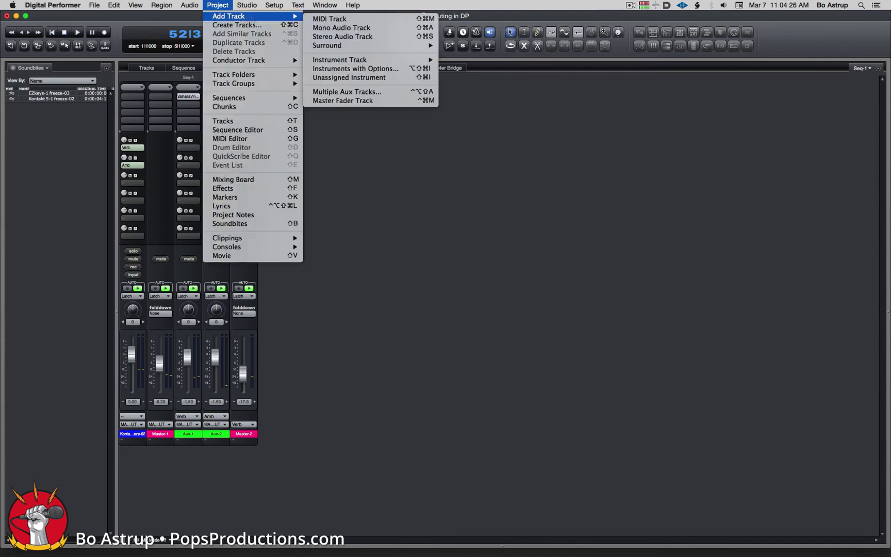
pyautogui.click(332, 100)
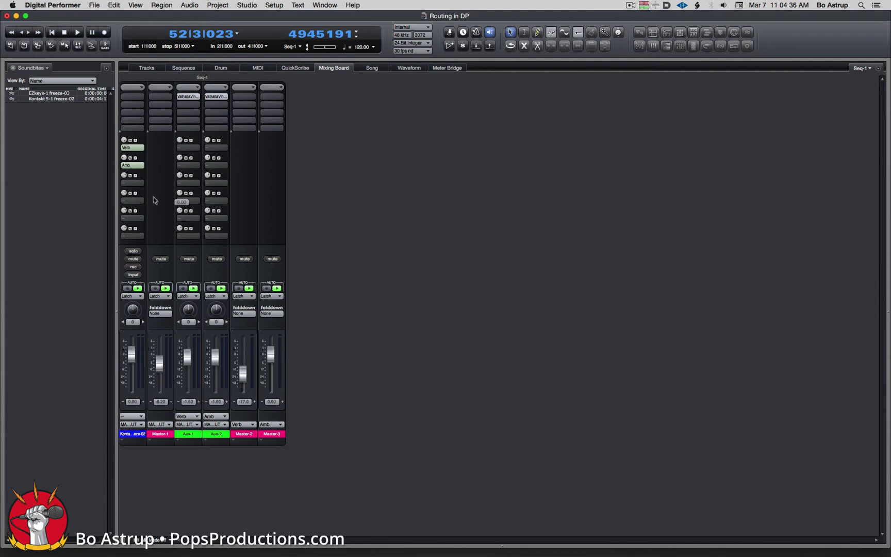
pyautogui.moveTo(271, 355); pyautogui.dragTo(271, 365)
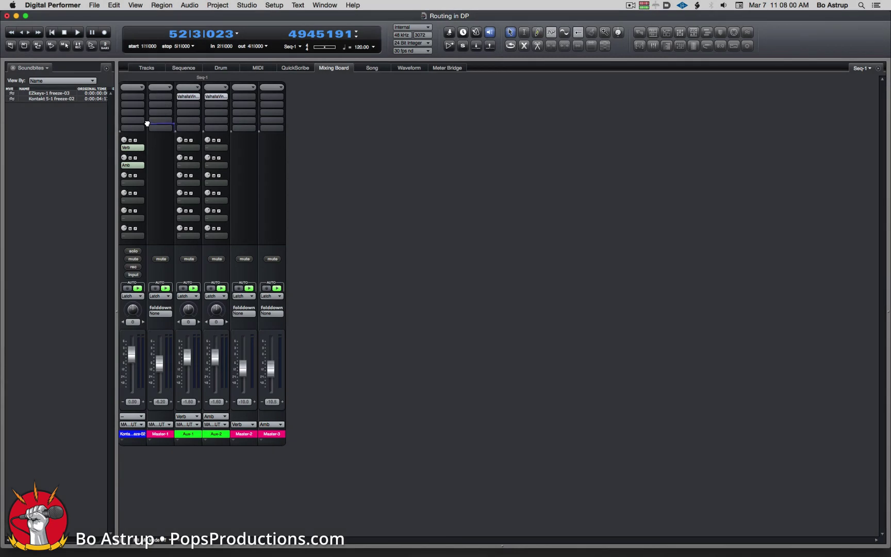
# Move the Master-1 pre/post-fader divider up one insert, and show the EQ Graph and EQ Controls sections in the mixer
pyautogui.moveTo(147, 124); pyautogui.dragTo(147, 116)
pyautogui.click(880, 69)
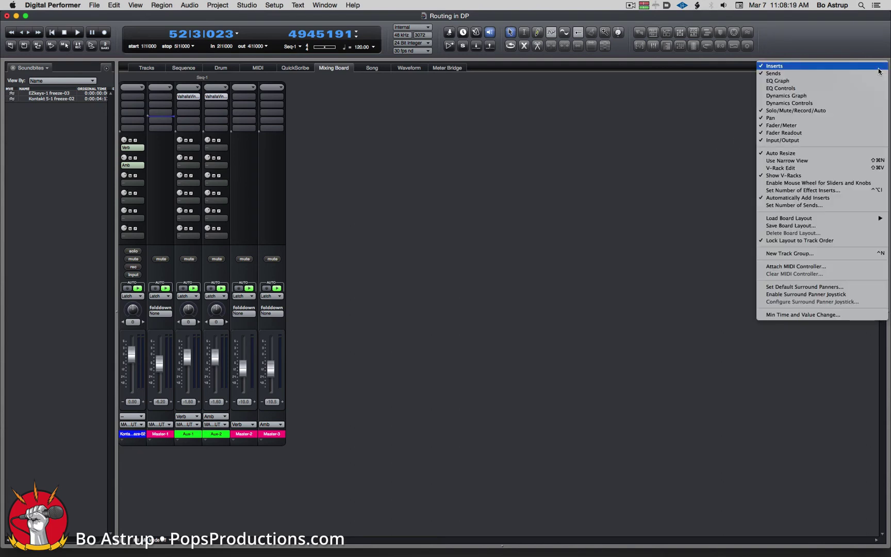
pyautogui.click(797, 81)
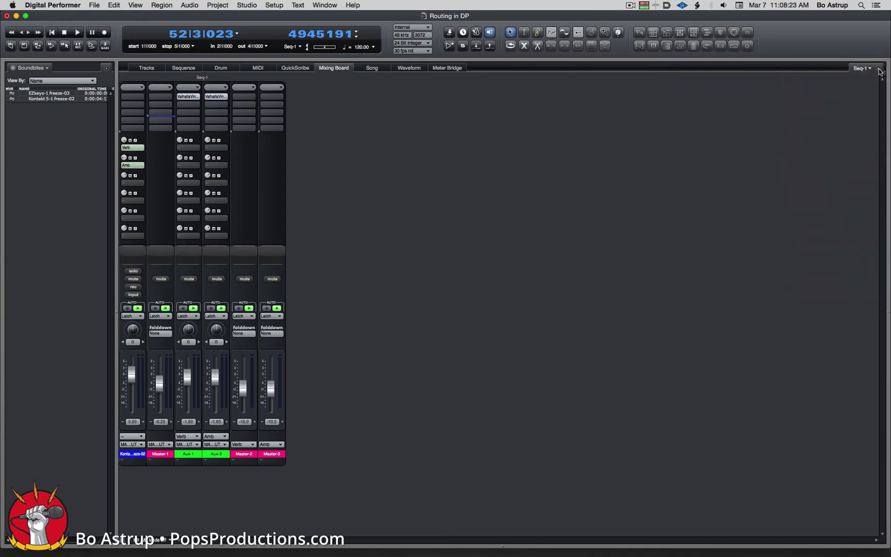
pyautogui.click(880, 71)
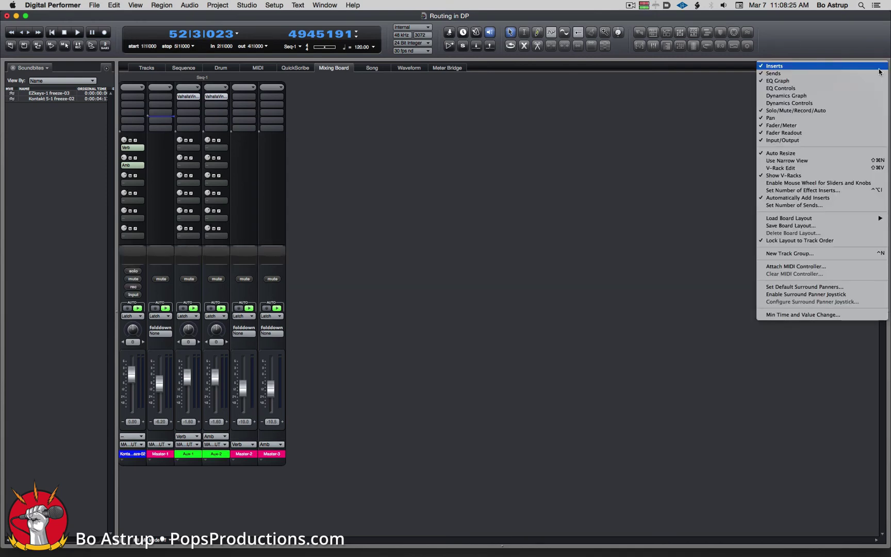
pyautogui.click(822, 85)
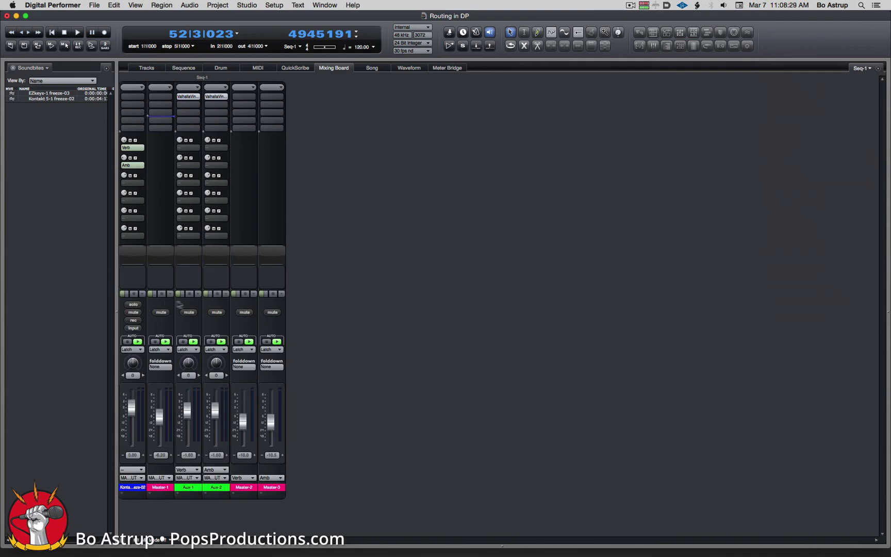
# Show the Dynamics Graph and Dynamics Controls sections on the mixer strips
pyautogui.click(878, 69)
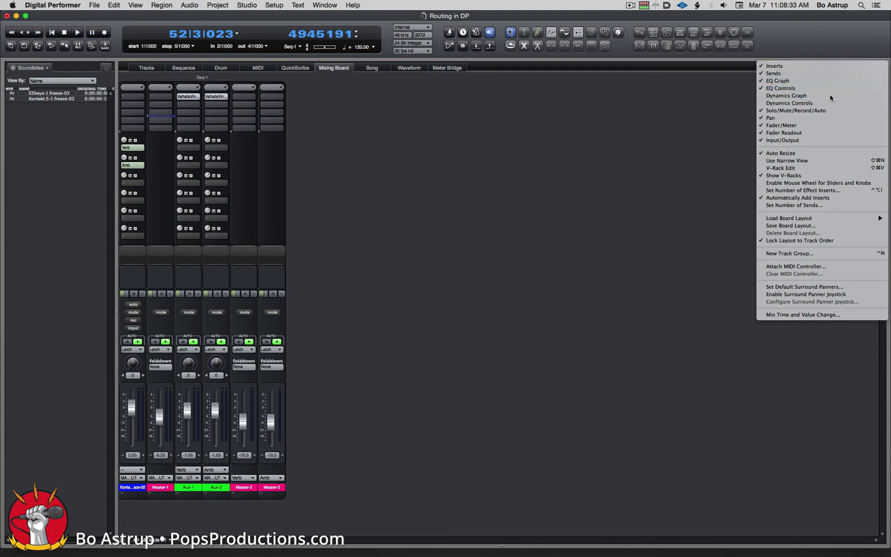
pyautogui.click(831, 95)
pyautogui.click(878, 69)
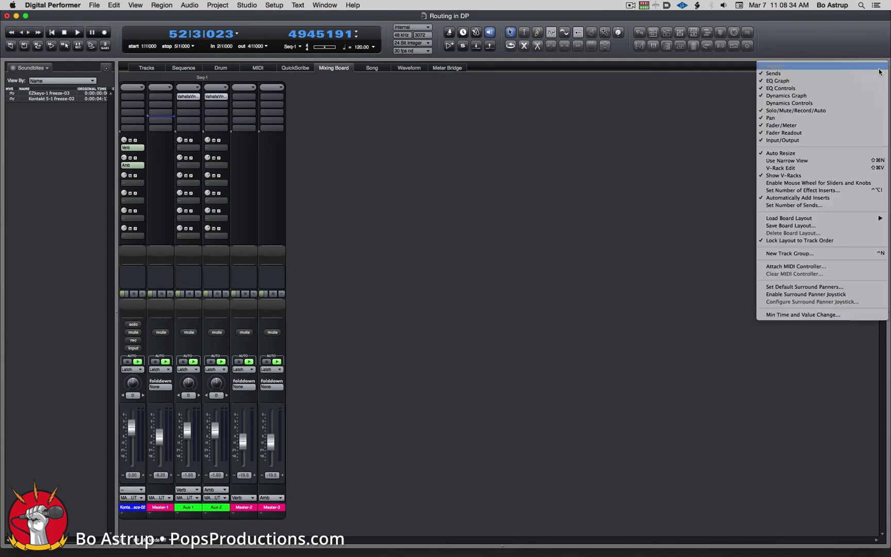
pyautogui.click(851, 103)
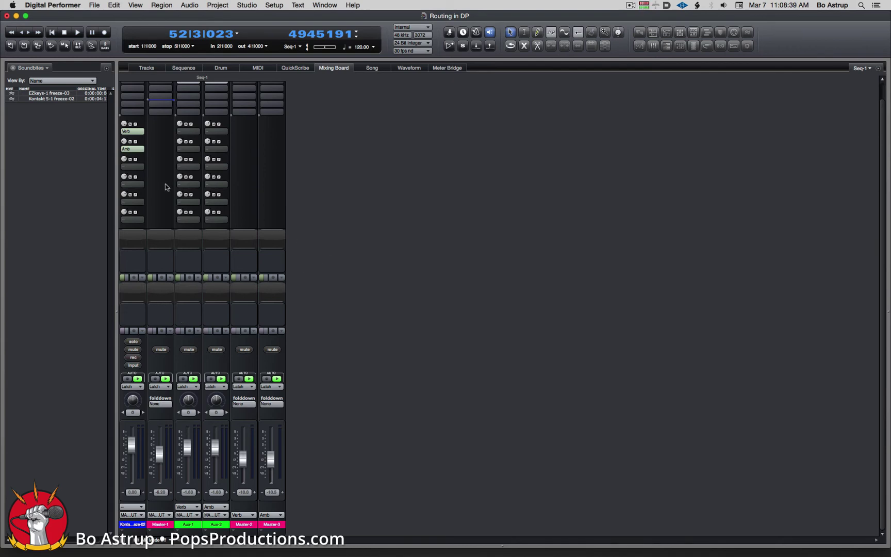
pyautogui.scroll(3, 882, 301)
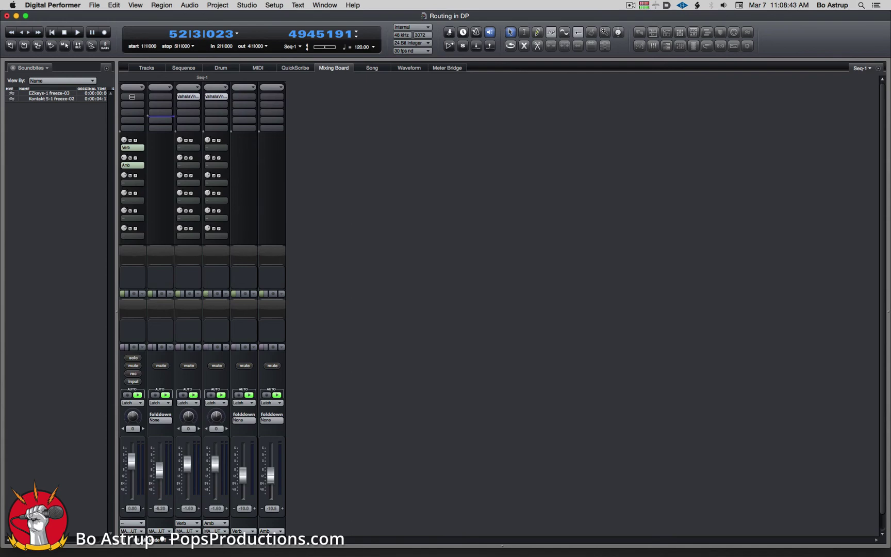
# Search the effects for "fet" and add MW FET-76 to the Kontakt track's first insert slot
pyautogui.click(133, 96)
pyautogui.click(508, 249)
pyautogui.write('fet')
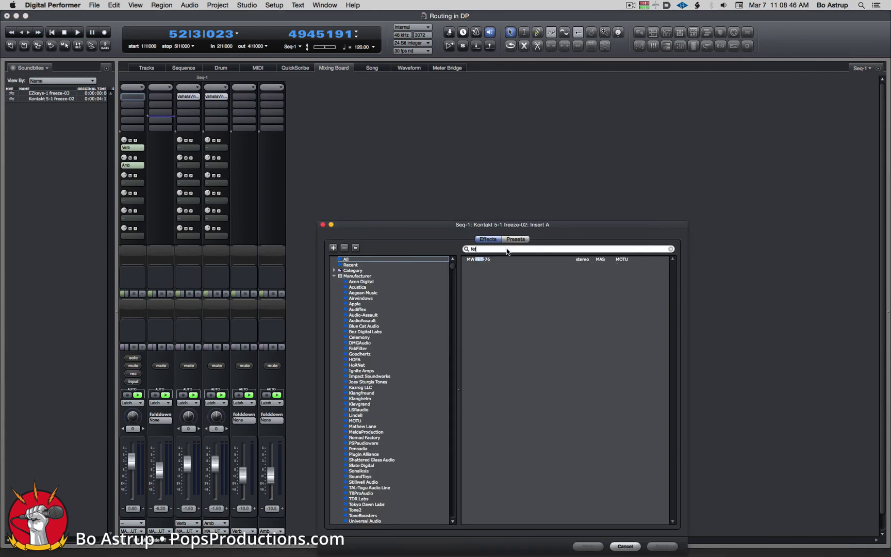
pyautogui.doubleClick(474, 259)
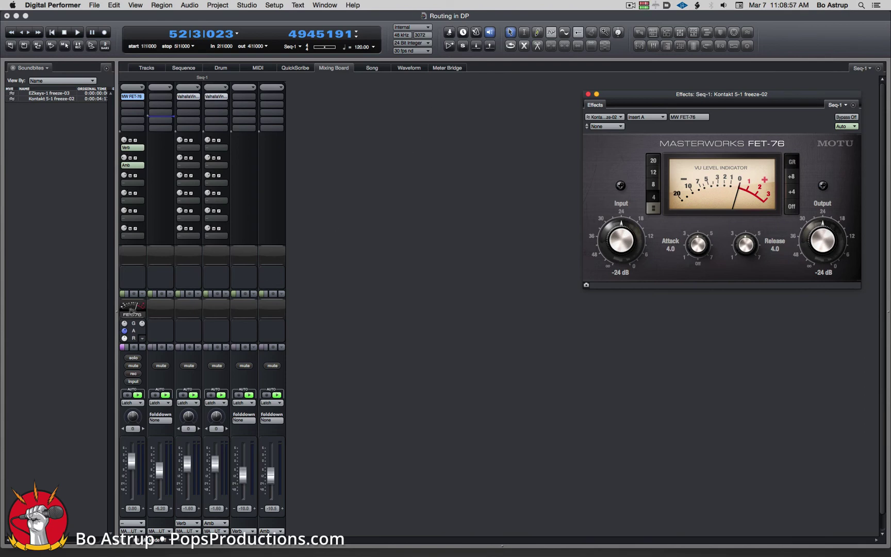
pyautogui.click(124, 327)
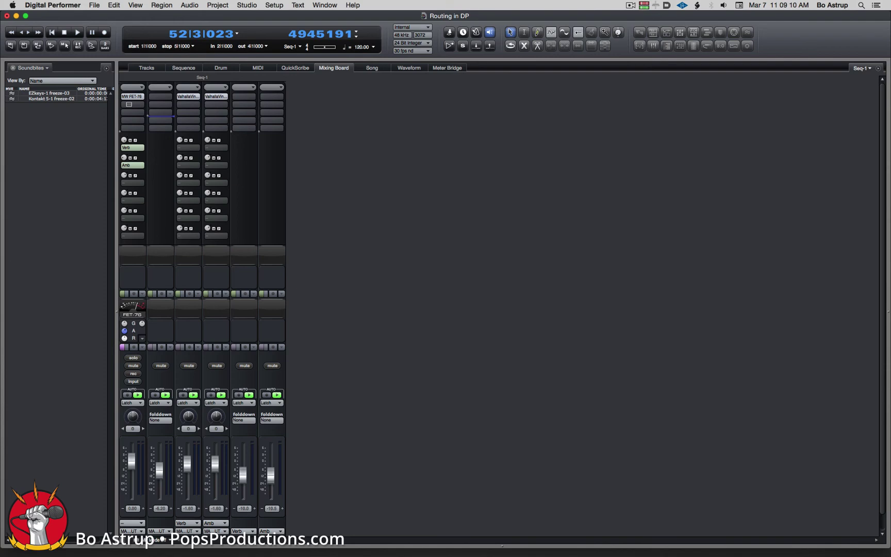
# Move MW FET-76 to the Kontakt track's second insert, add MW Equalizer to the first slot, and close its effect window
pyautogui.moveTo(132, 97); pyautogui.dragTo(133, 104)
pyautogui.click(134, 97)
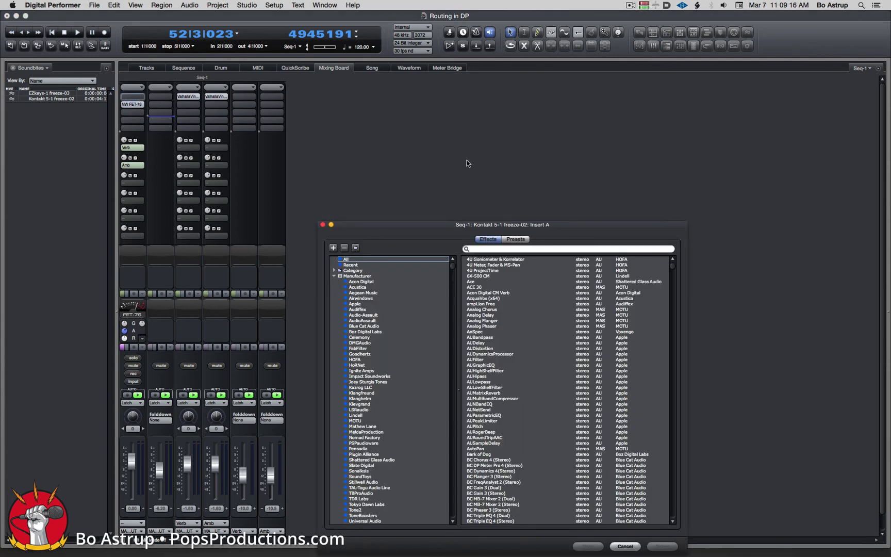
pyautogui.write('mw')
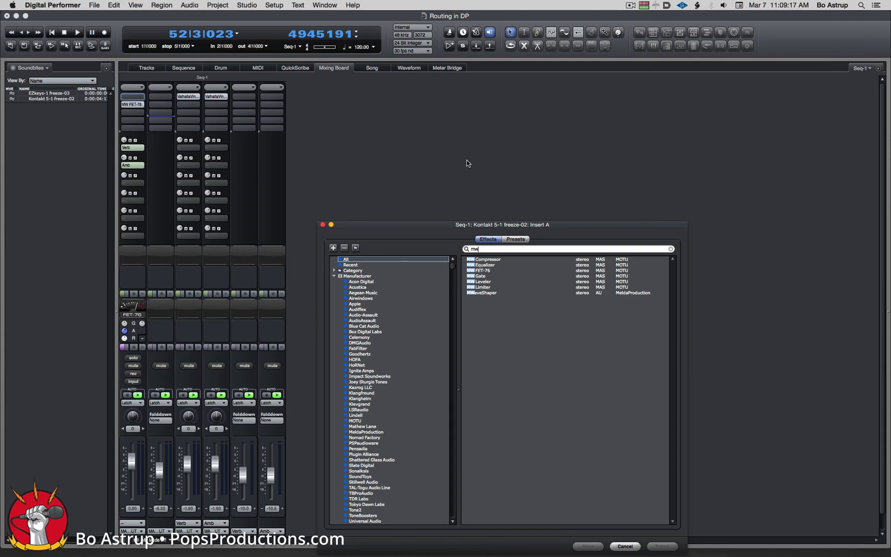
pyautogui.doubleClick(491, 266)
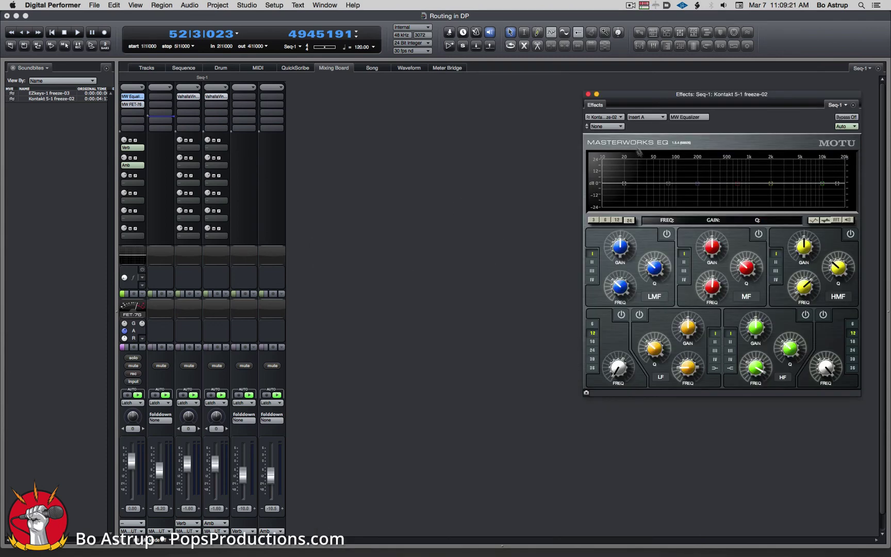
pyautogui.click(588, 94)
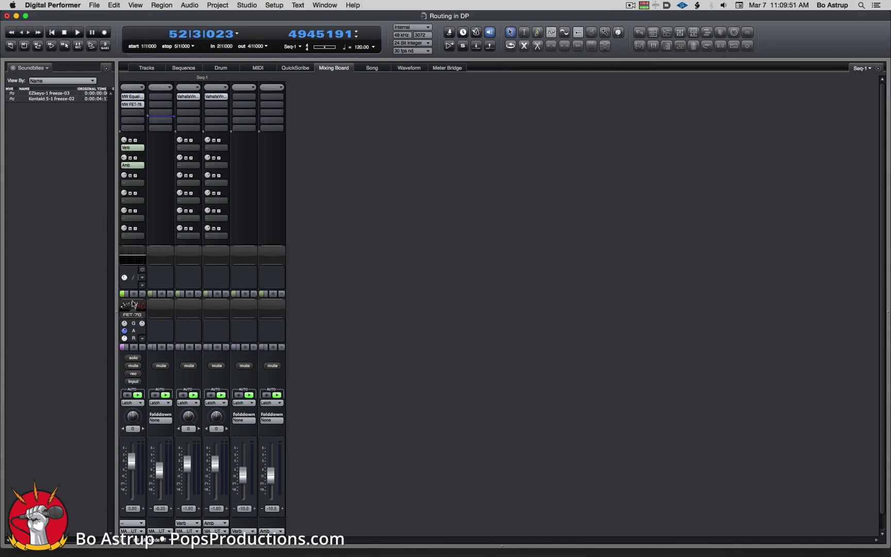
# Choose MW Equalizer in the Kontakt track's EQ section, open it, and enable the LMF band with a gain cut at 200 Hz
pyautogui.click(143, 295)
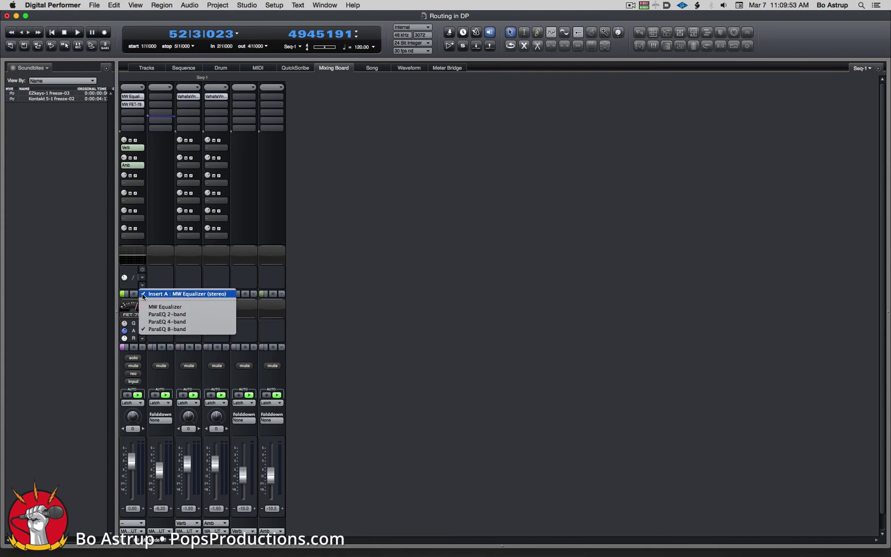
pyautogui.click(166, 307)
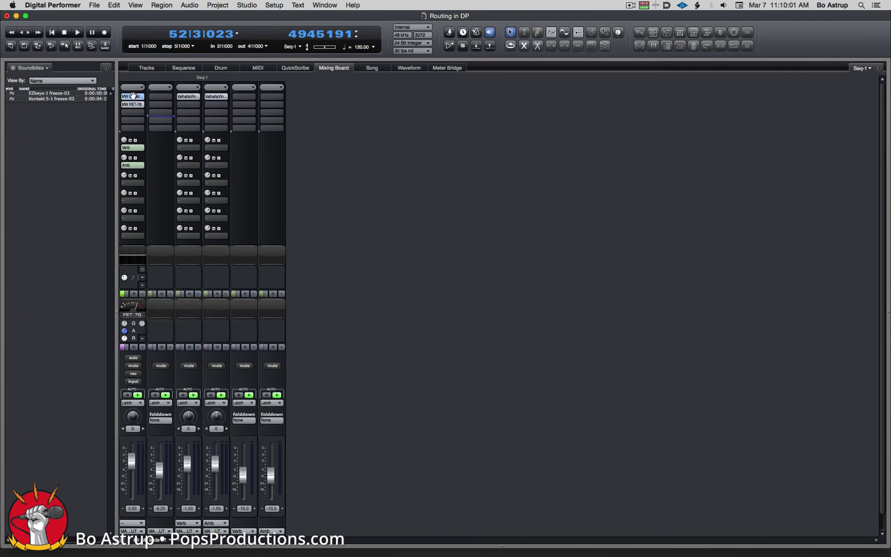
pyautogui.doubleClick(132, 96)
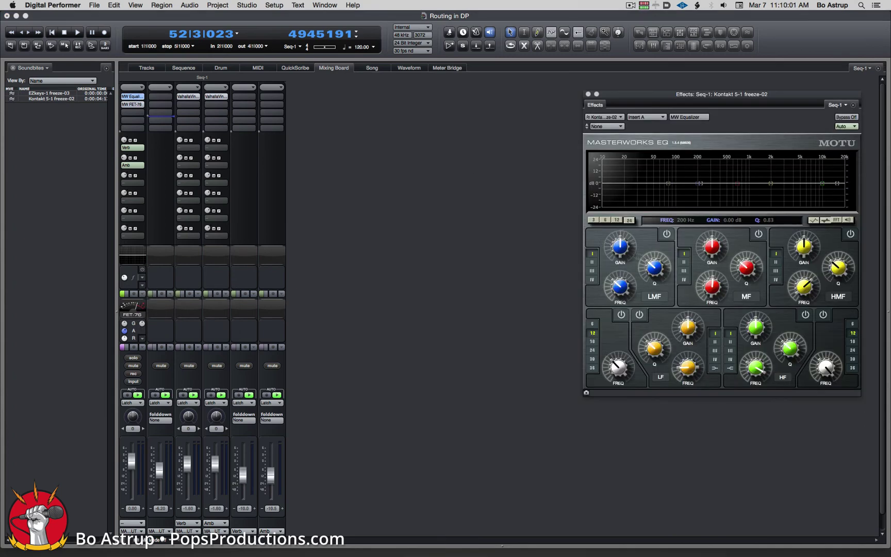
pyautogui.click(667, 235)
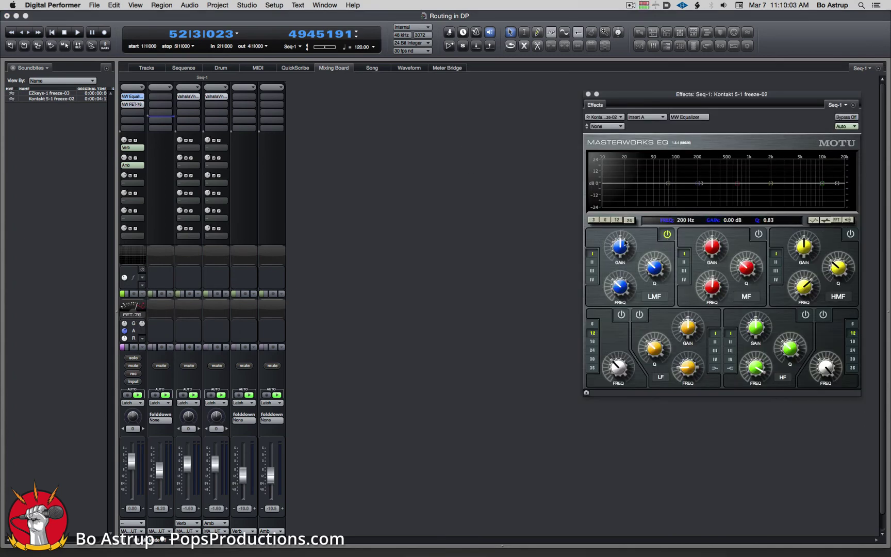
pyautogui.moveTo(626, 243); pyautogui.dragTo(626, 263)
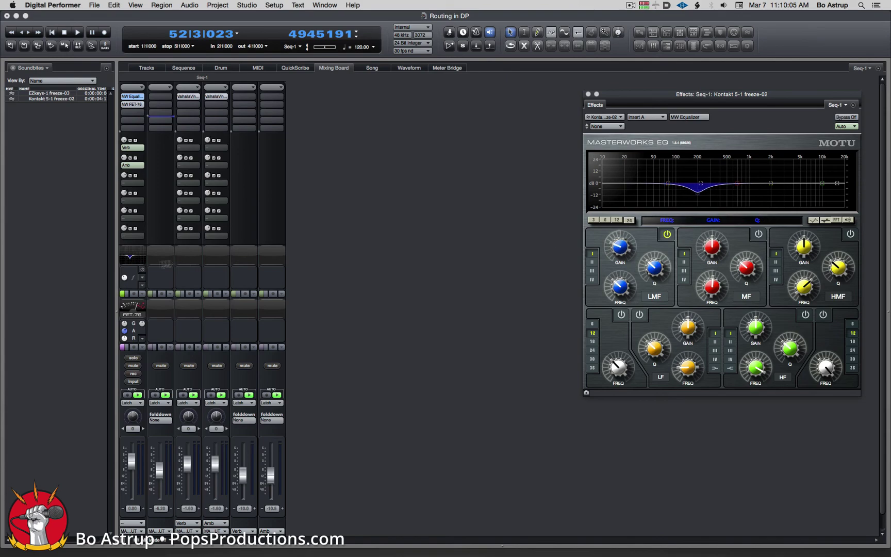
# Enable the equalizer's low-cut filter with a 36 dB slope and lower its cutoff frequency
pyautogui.moveTo(619, 101); pyautogui.dragTo(334, 138)
pyautogui.click(337, 350)
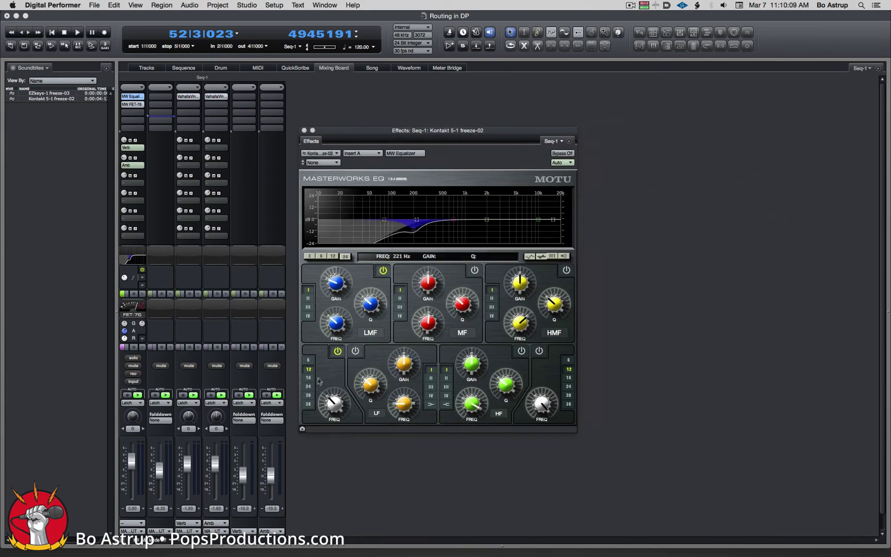
pyautogui.click(309, 404)
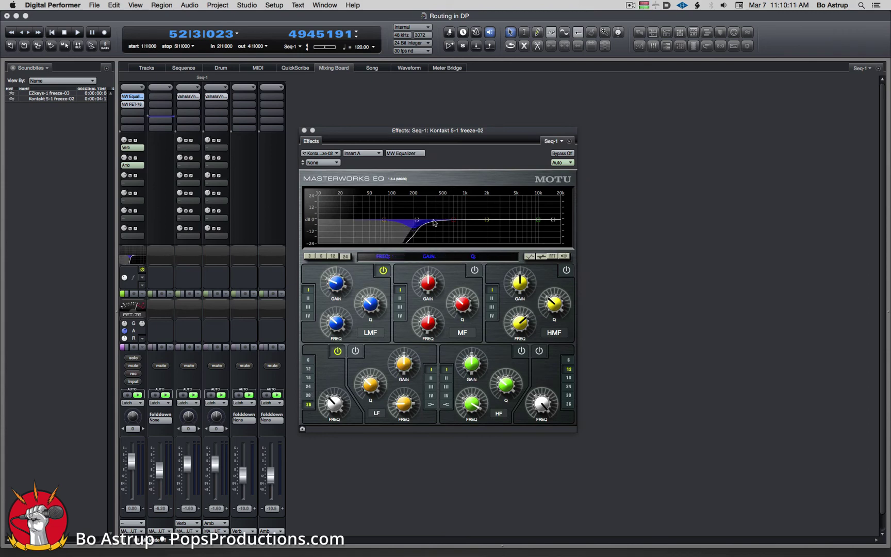
pyautogui.moveTo(417, 219); pyautogui.dragTo(359, 223)
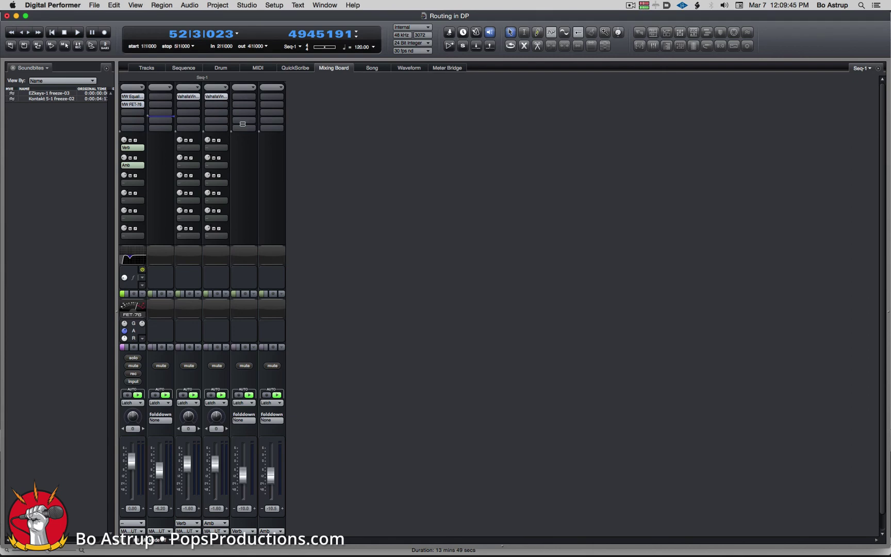
# Set the number of effect inserts in the Mixing Board to 10
pyautogui.click(878, 71)
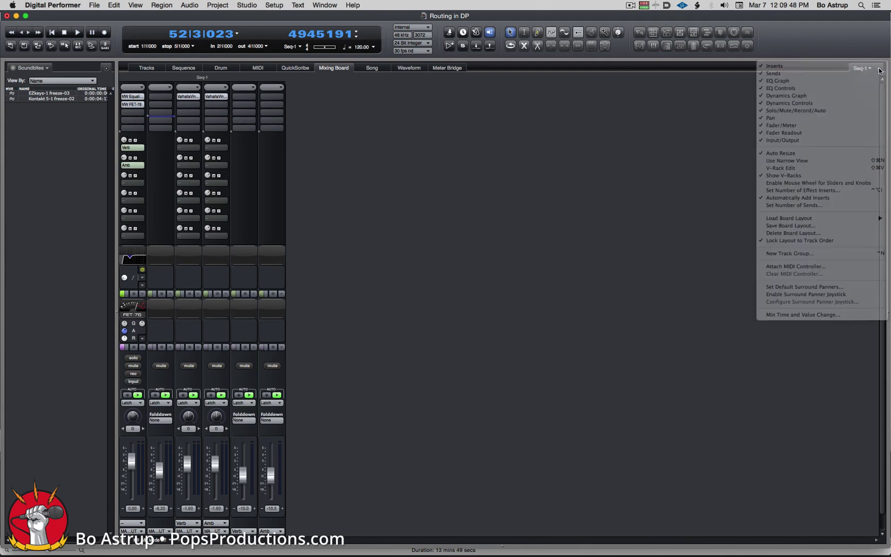
pyautogui.click(840, 193)
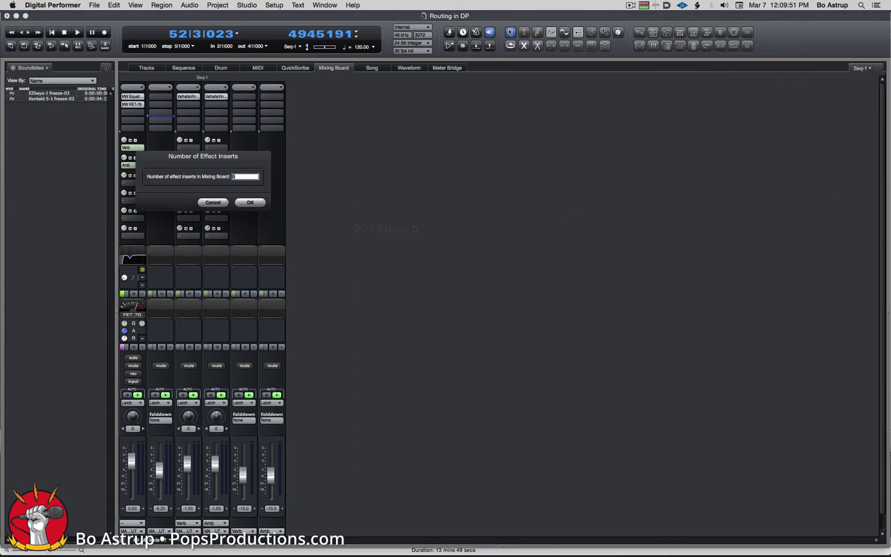
pyautogui.moveTo(234, 160); pyautogui.dragTo(392, 178)
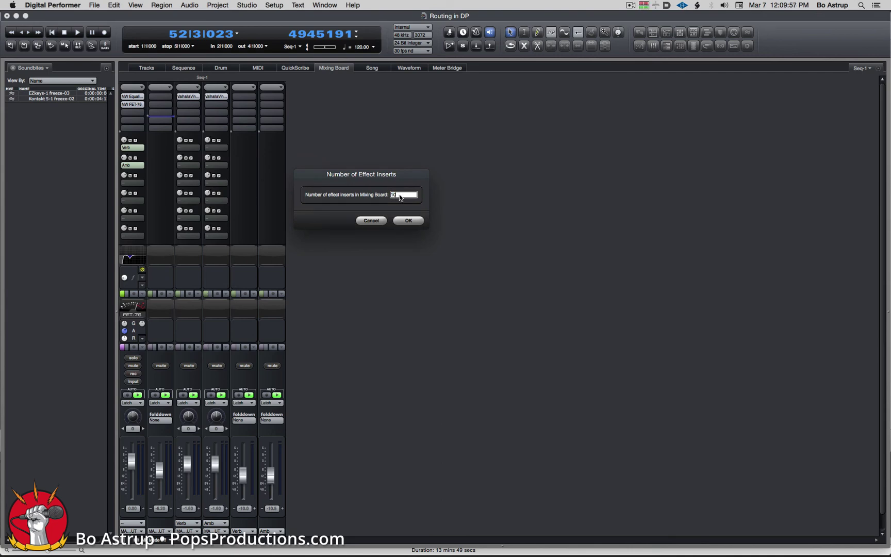
pyautogui.click(409, 220)
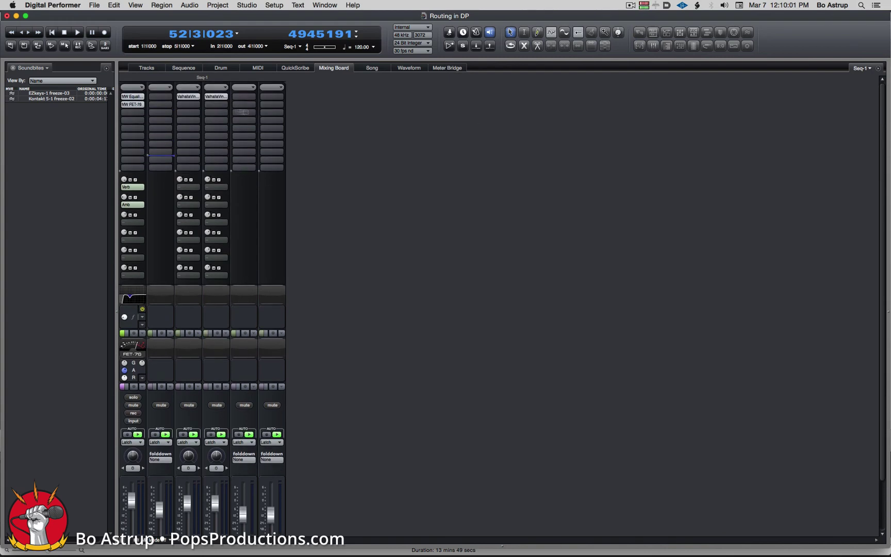
# Set the number of effect inserts in the Mixing Board to 3
pyautogui.click(879, 71)
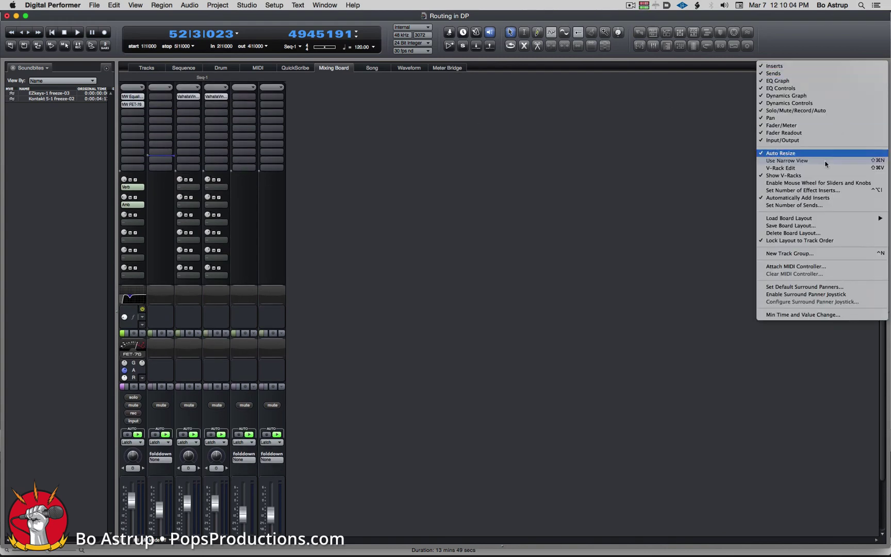
pyautogui.click(813, 191)
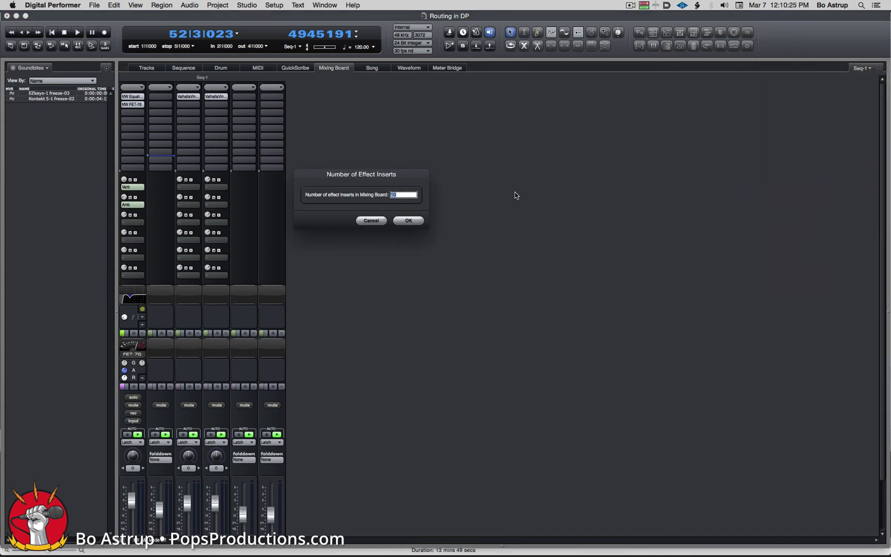
pyautogui.write('3')
pyautogui.press('Return')
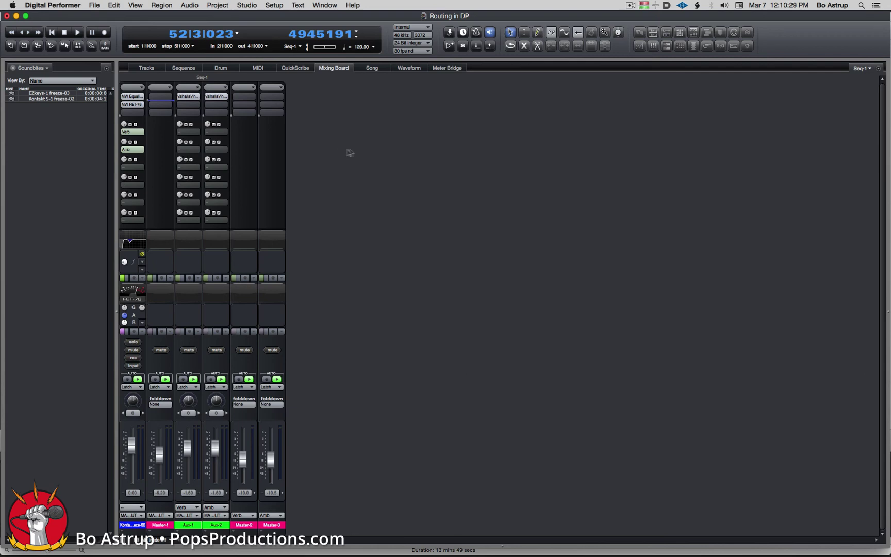
# With Automatically Add Inserts enabled, insert HOFA's 4U Goniometer & Korrelator in the Kontakt track's third slot
pyautogui.click(879, 71)
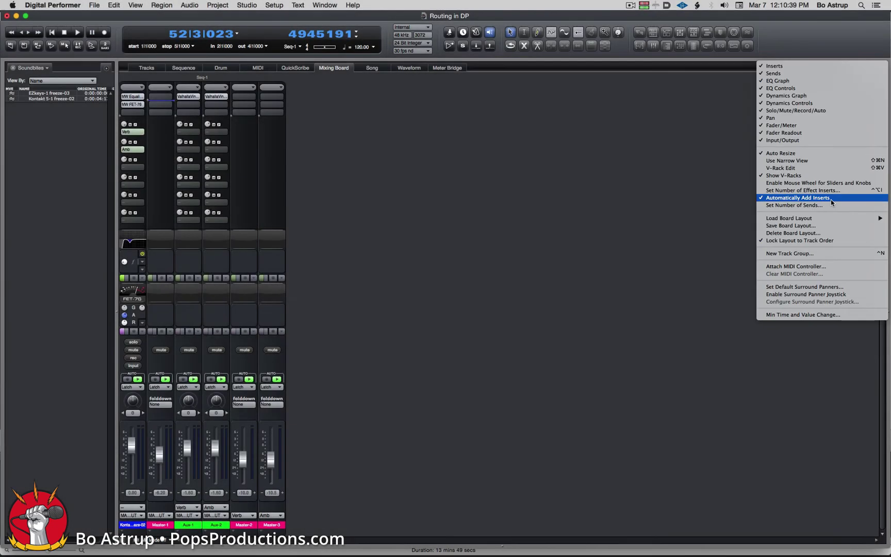
pyautogui.click(832, 202)
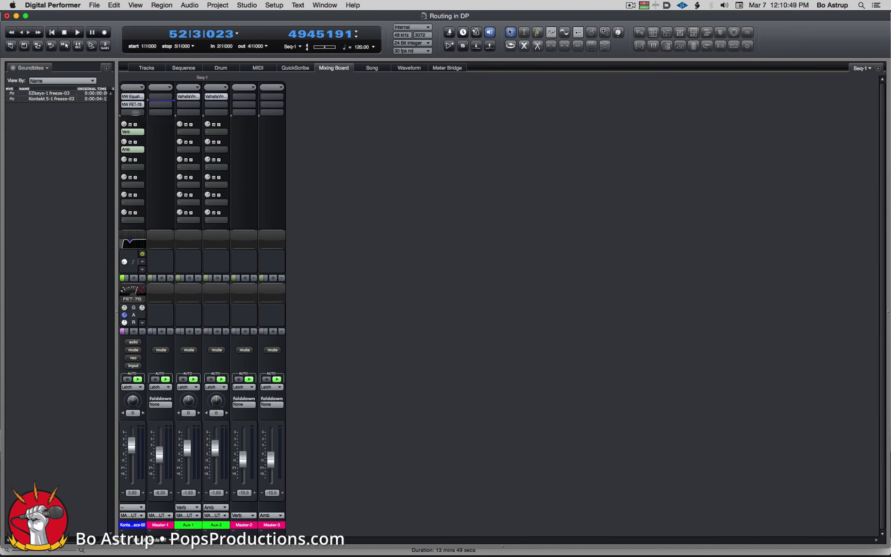
pyautogui.click(129, 112)
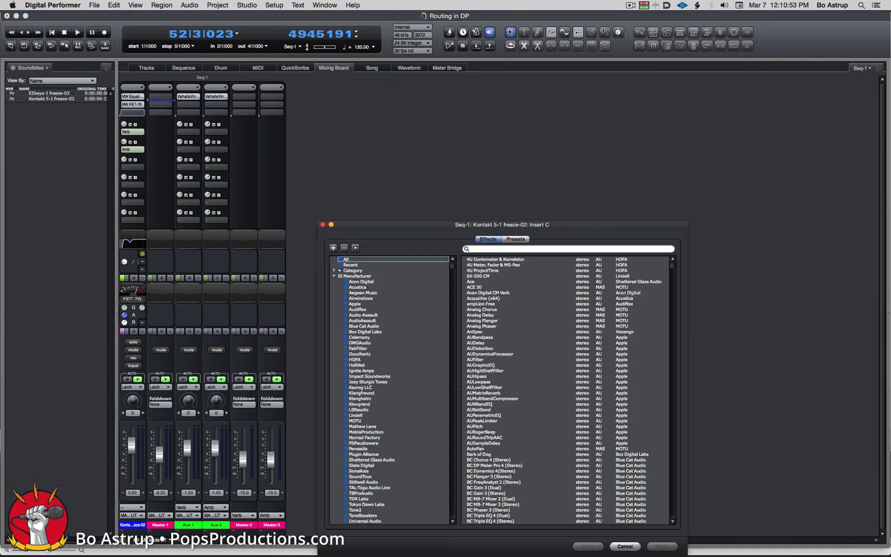
pyautogui.click(367, 359)
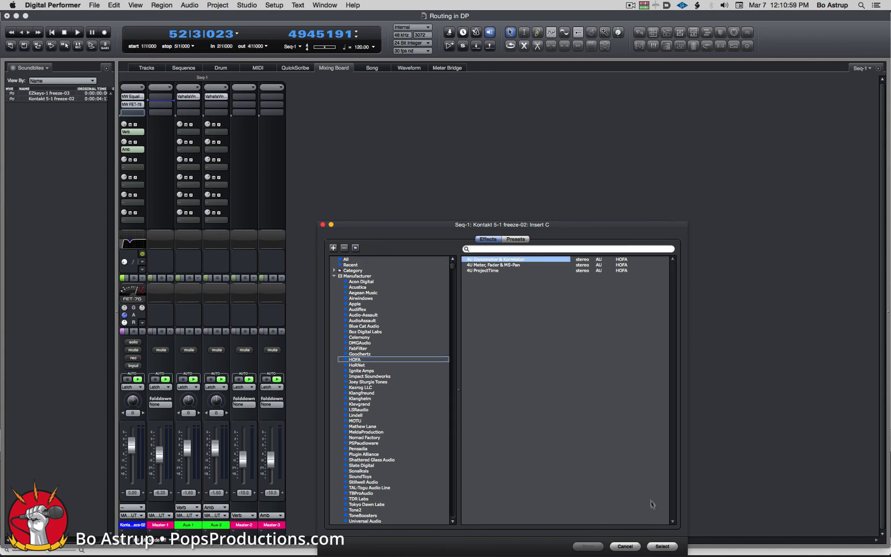
pyautogui.click(666, 546)
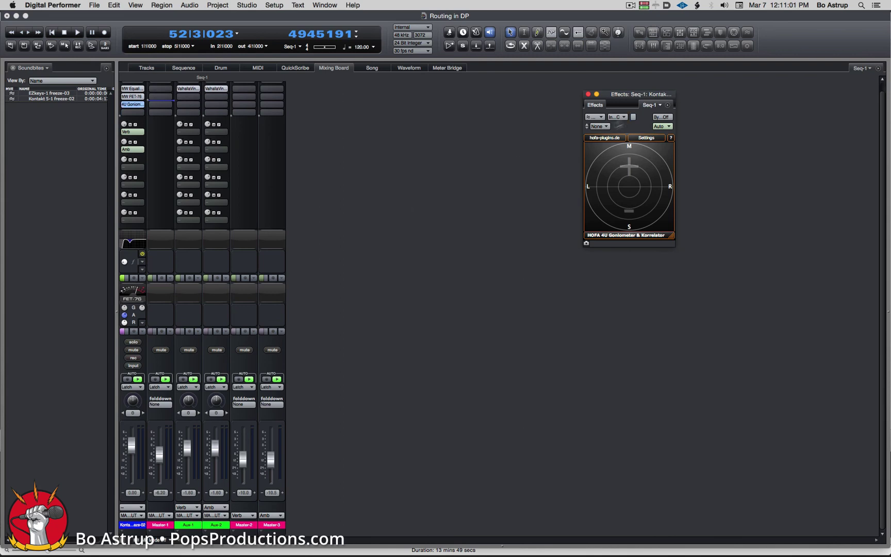
# Insert FabFilter's FF Pro-G from the recent effects in the Kontakt track's fourth slot and close its effect window
pyautogui.moveTo(627, 96); pyautogui.dragTo(752, 200)
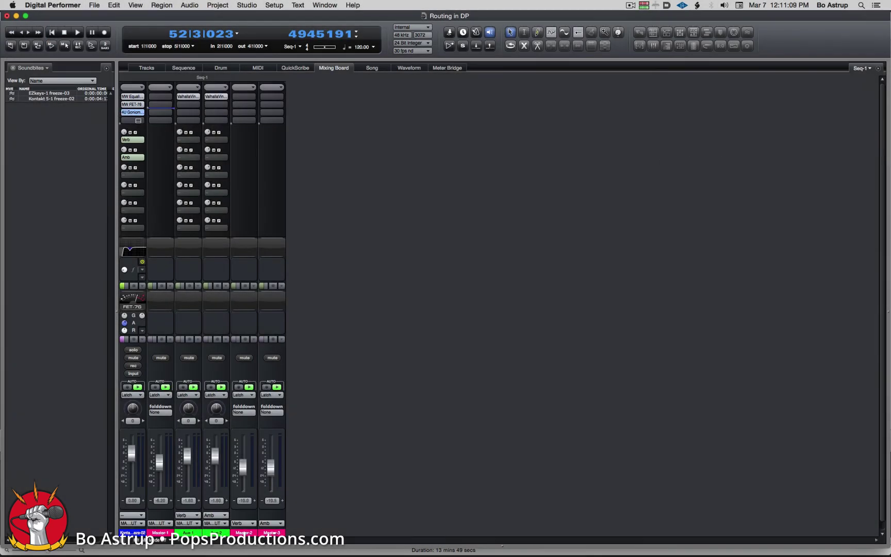
pyautogui.click(133, 120)
pyautogui.click(351, 265)
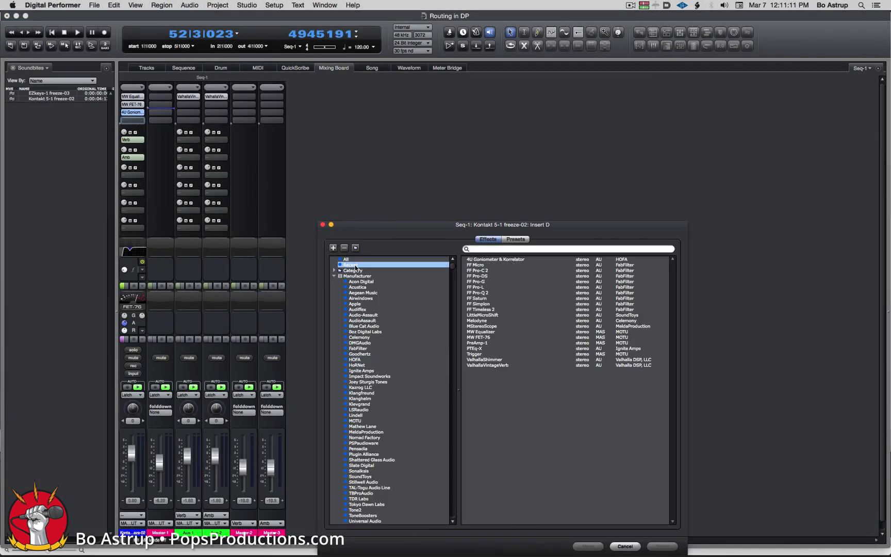
pyautogui.doubleClick(481, 282)
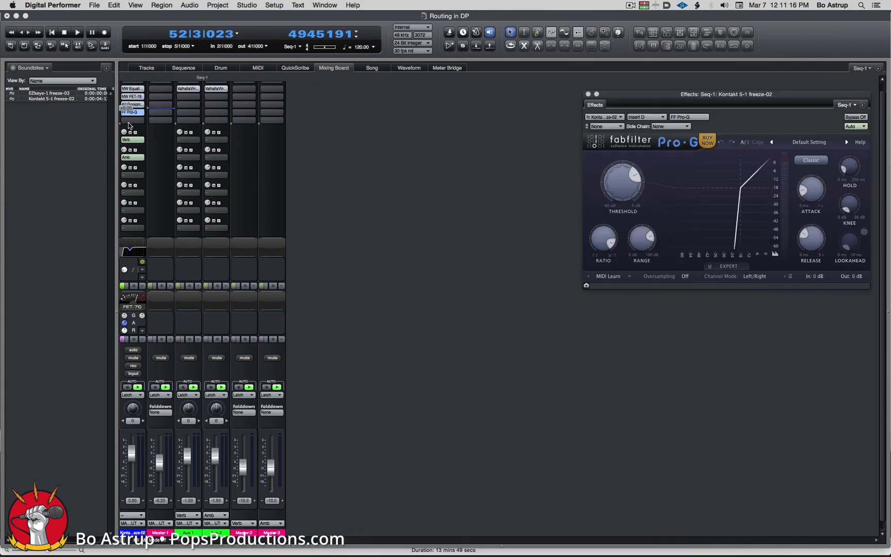
pyautogui.press('super+w')
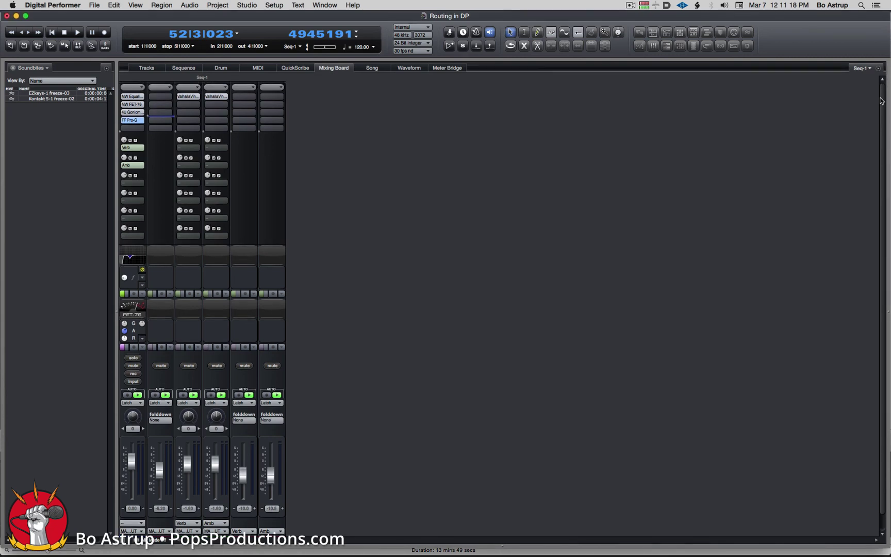
# Save the current Mixing Board view with all sections shown as a board layout named FULL
pyautogui.click(878, 69)
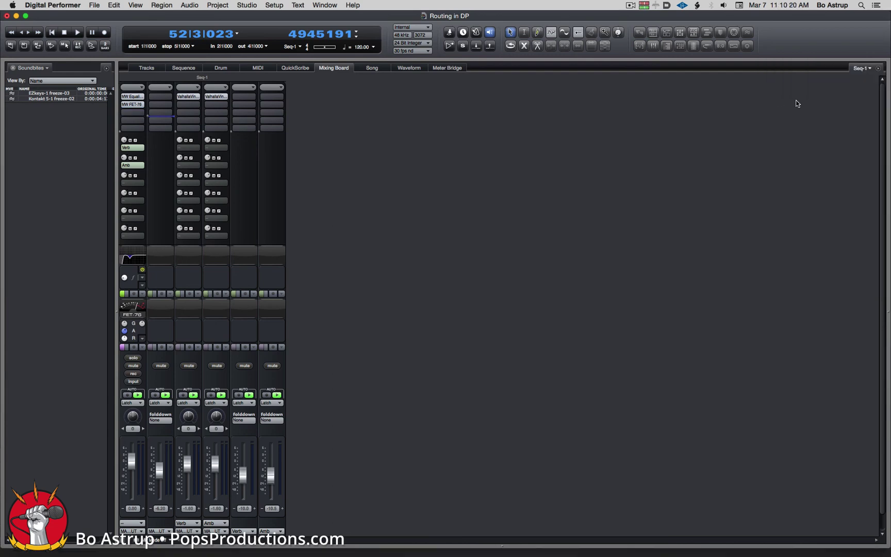
pyautogui.click(880, 70)
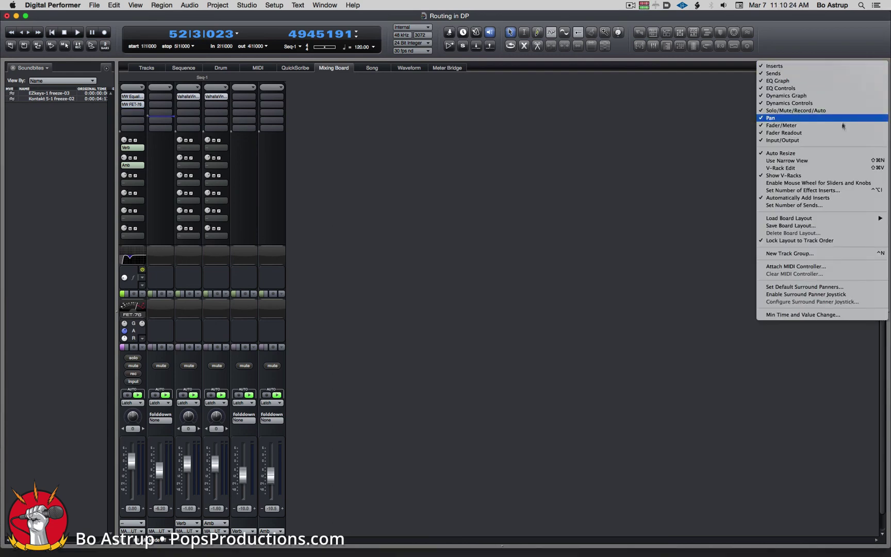
pyautogui.click(817, 226)
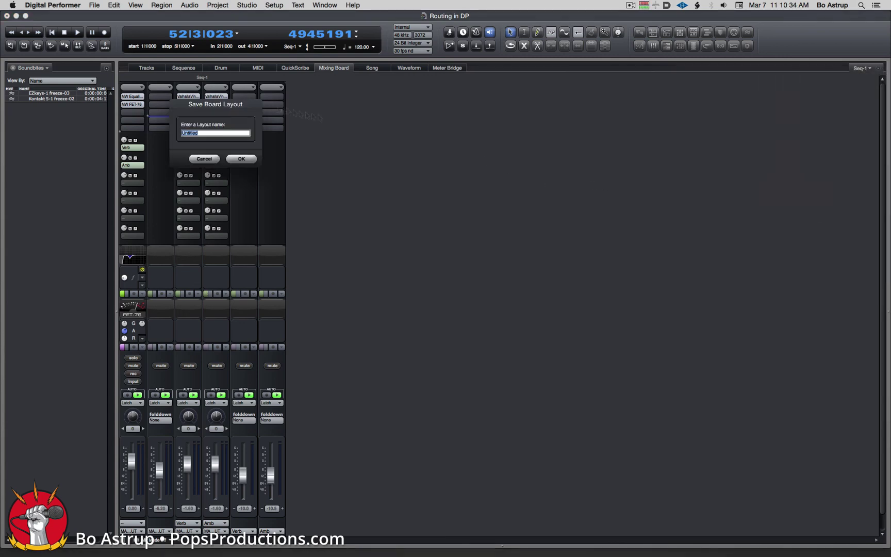
pyautogui.moveTo(218, 105); pyautogui.dragTo(443, 122)
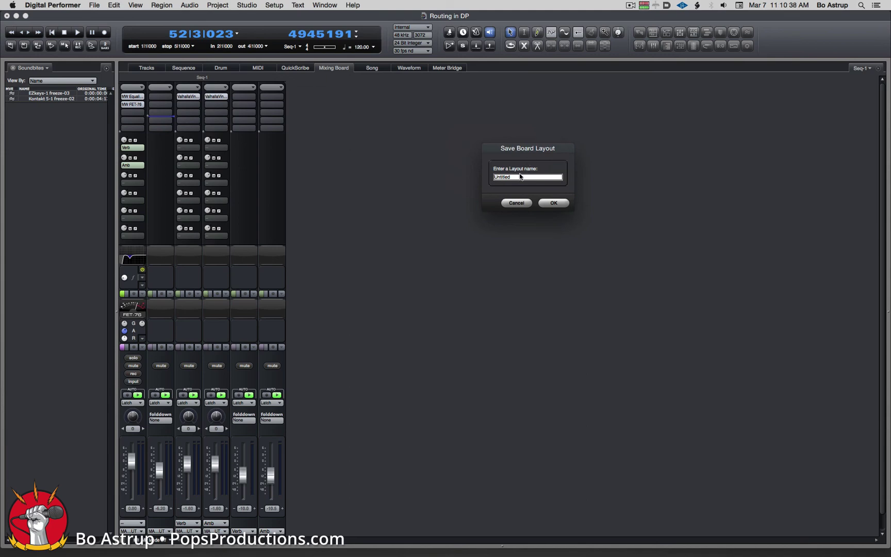
pyautogui.doubleClick(519, 178)
pyautogui.write('FULL')
pyautogui.click(552, 204)
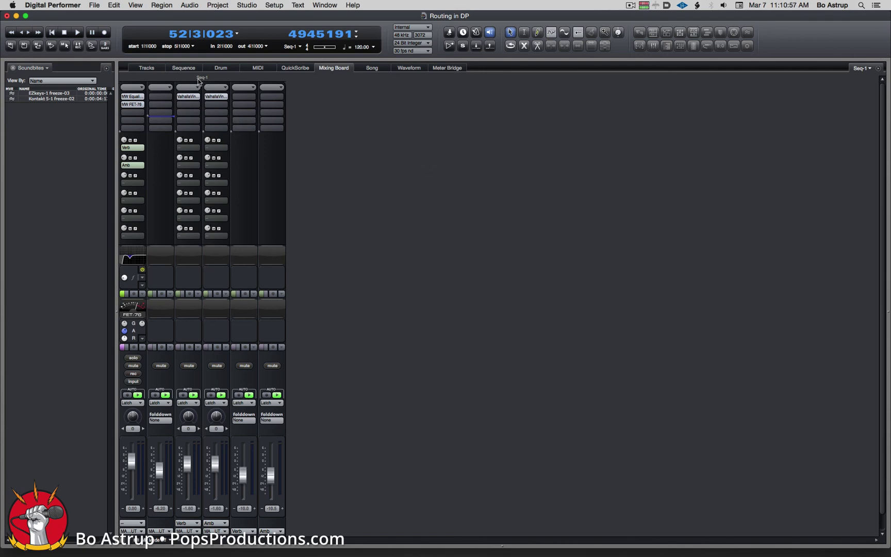
# Hide the EQ Graph, EQ Controls, Dynamics Graph and Dynamics Controls sections of the Mixing Board
pyautogui.click(879, 70)
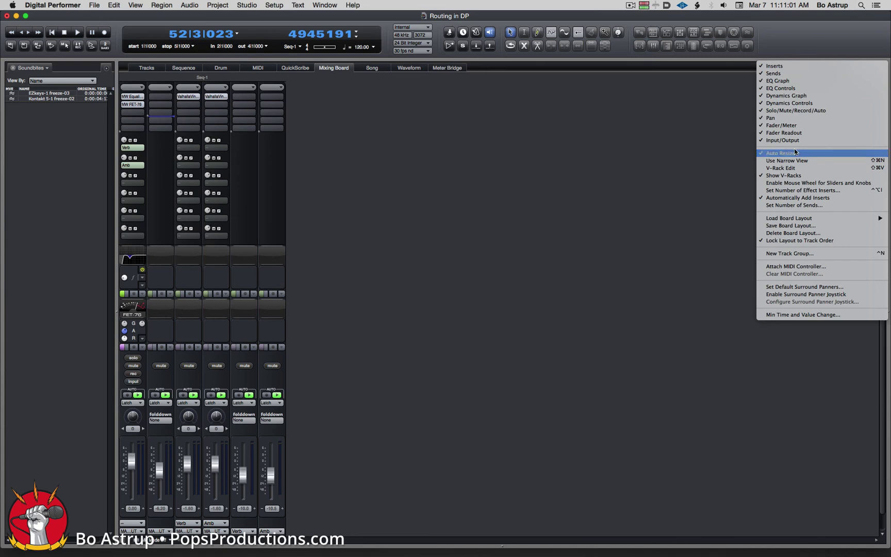
pyautogui.click(782, 81)
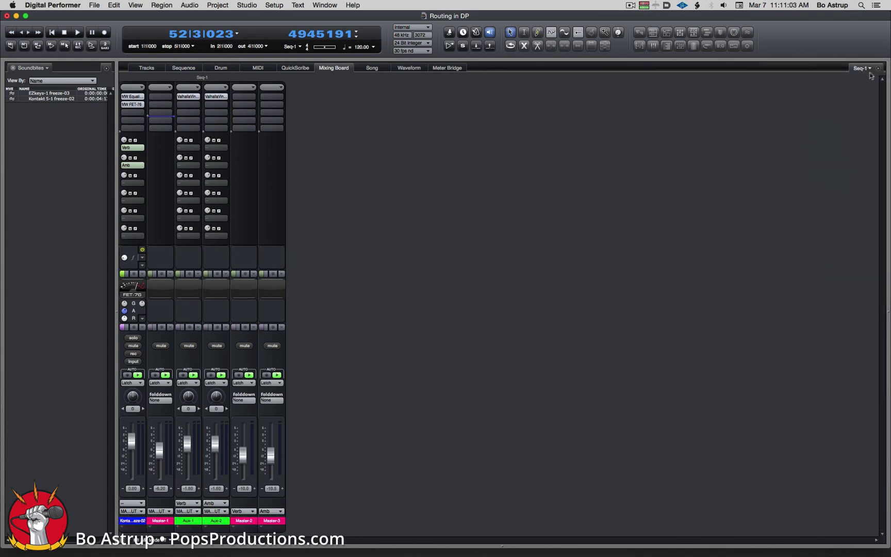
pyautogui.click(880, 70)
pyautogui.click(804, 88)
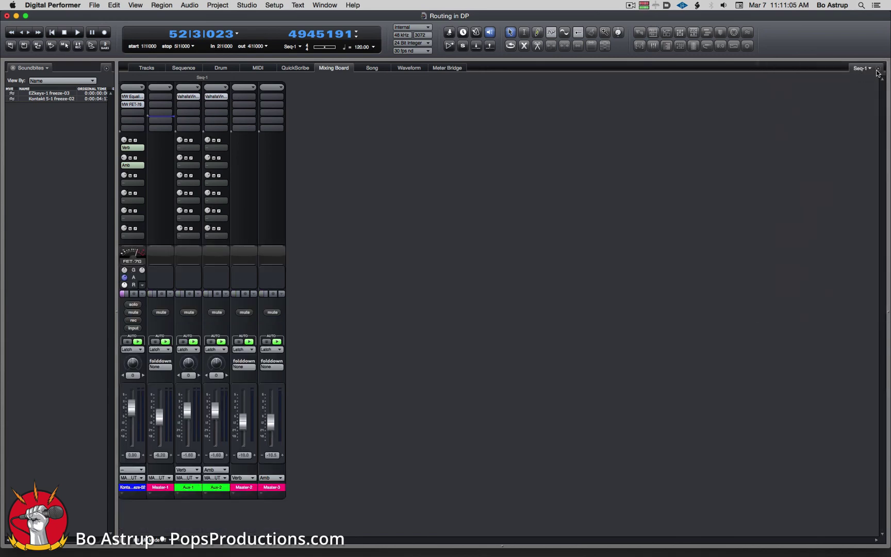
pyautogui.click(879, 71)
pyautogui.click(819, 96)
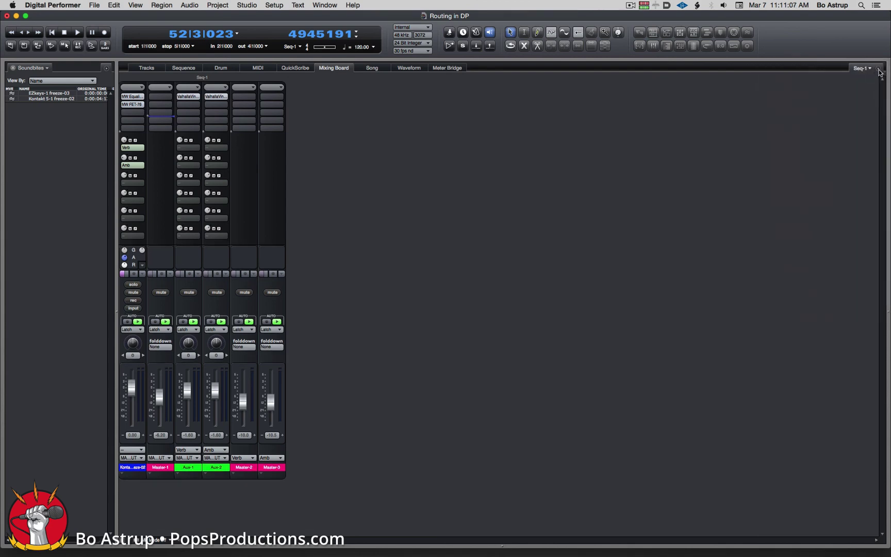
pyautogui.click(879, 71)
pyautogui.click(815, 104)
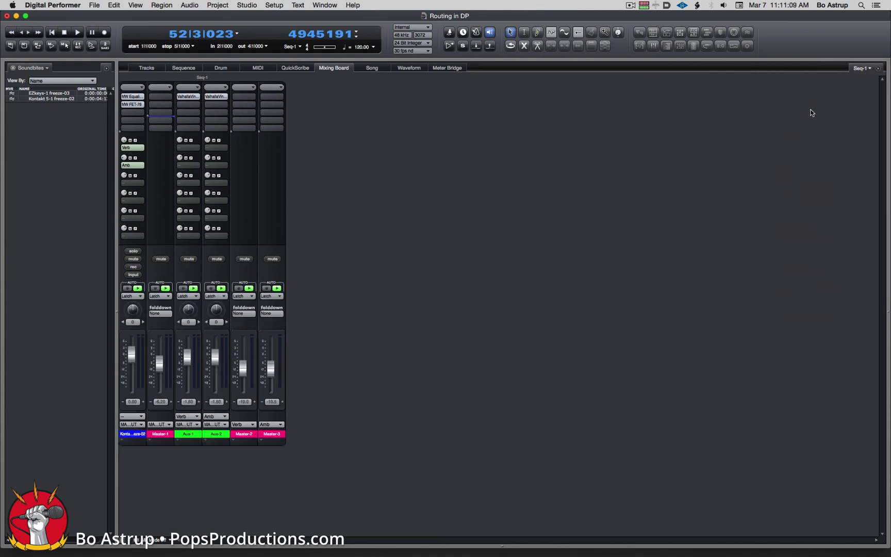
# Hide the Sends, Inserts and Solo/Mute/Record/Auto sections of the Mixing Board
pyautogui.click(879, 71)
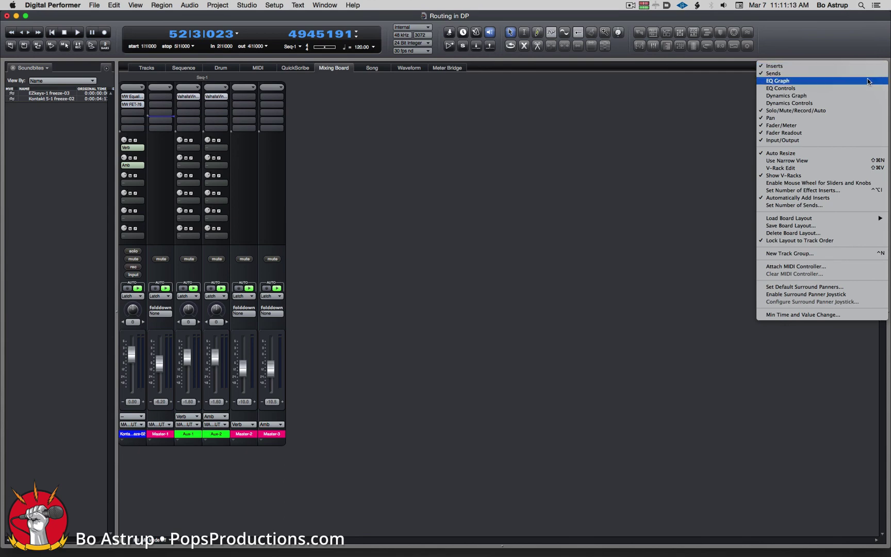
pyautogui.click(871, 73)
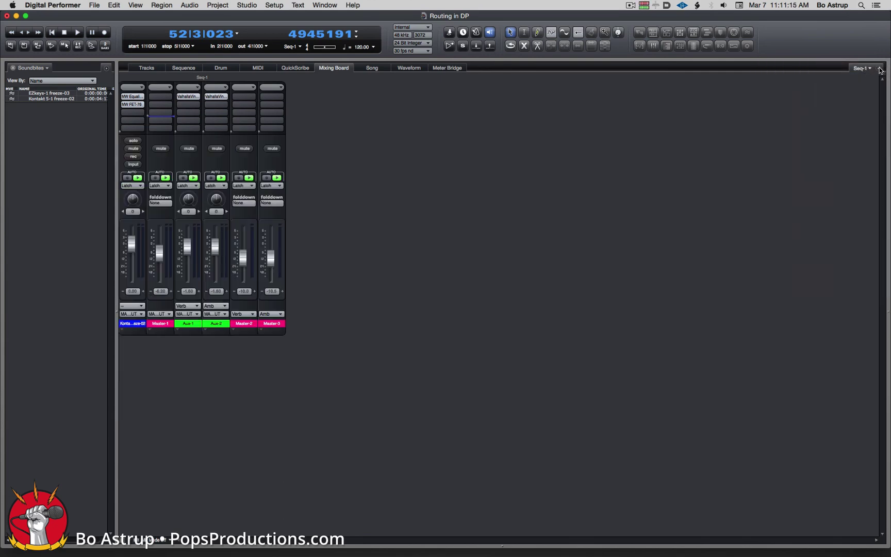
pyautogui.click(880, 68)
pyautogui.click(856, 69)
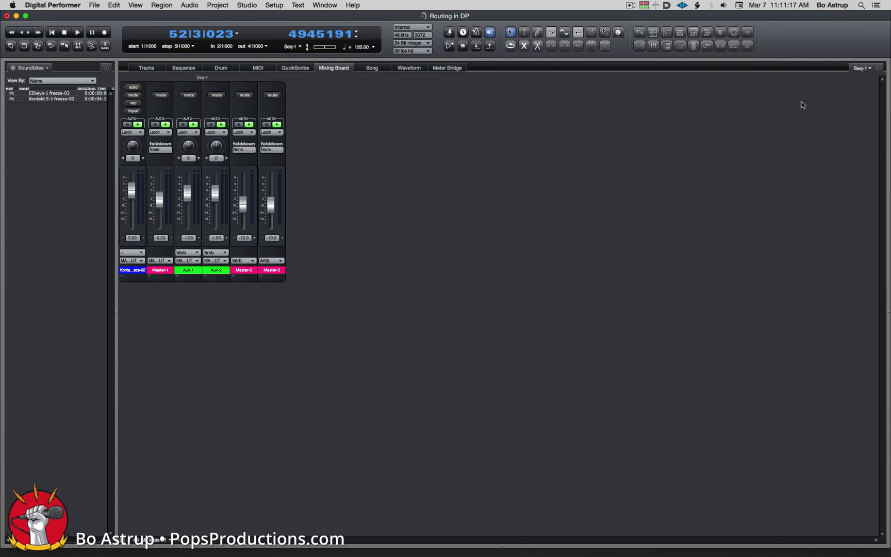
pyautogui.click(878, 69)
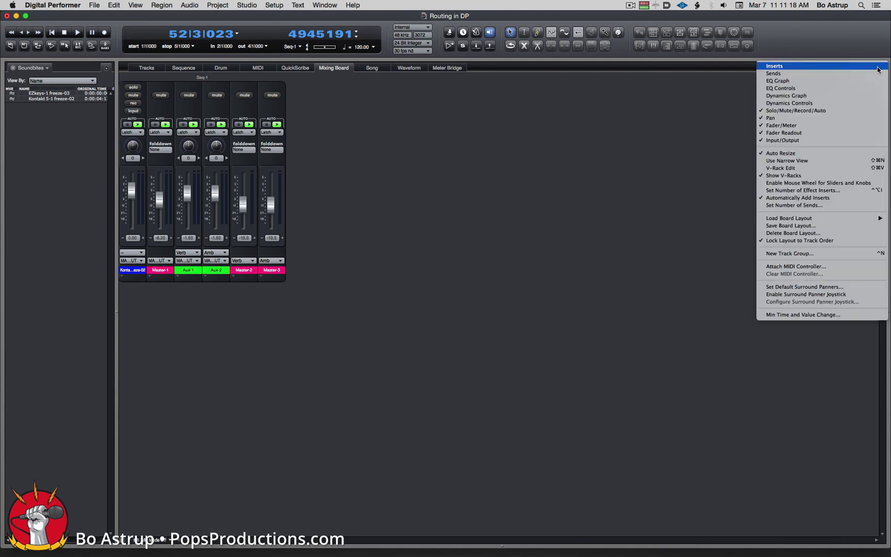
pyautogui.click(840, 109)
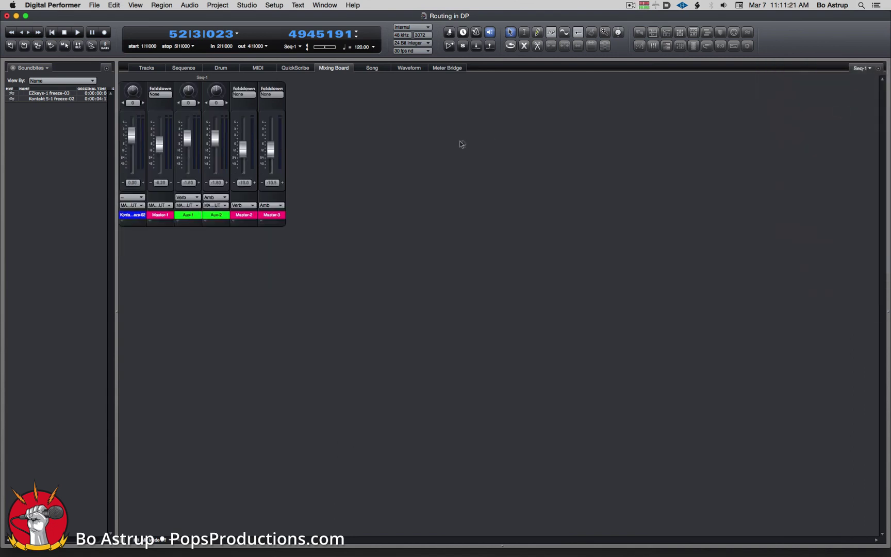
# Save the reduced Mixing Board view as a board layout named Minimal
pyautogui.click(877, 70)
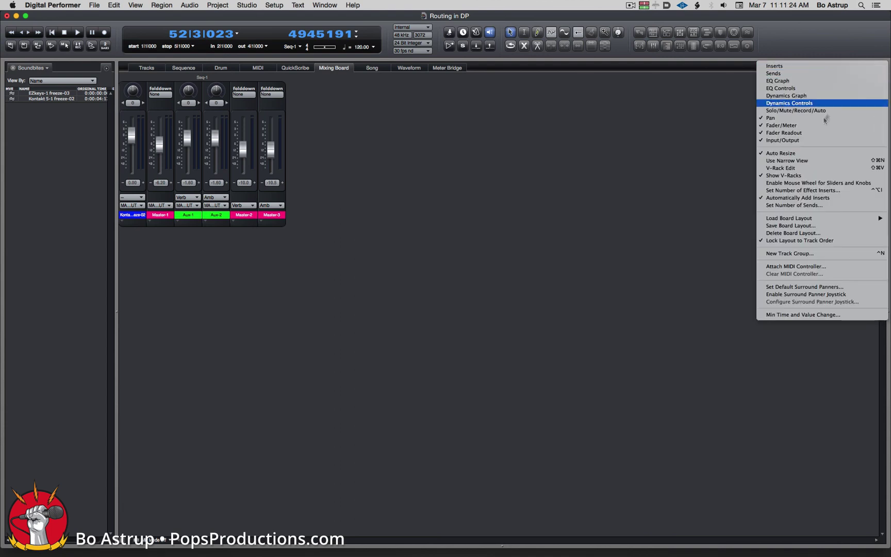
pyautogui.click(821, 226)
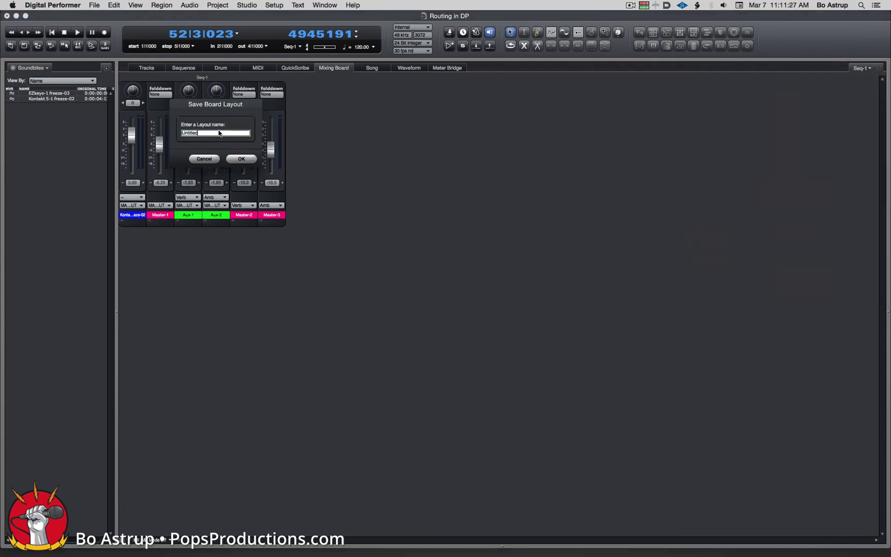
pyautogui.write('Minimal')
pyautogui.click(238, 159)
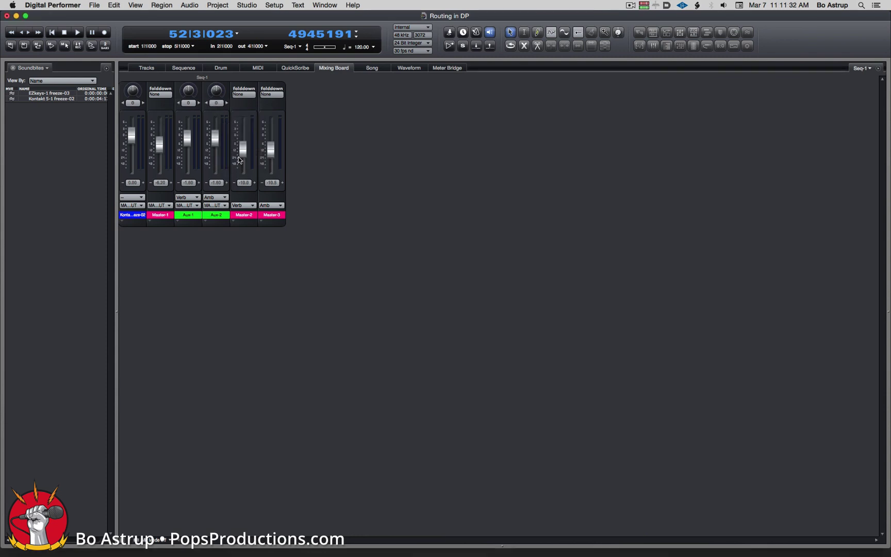
# Load the saved FULL board layout and switch back to the Minimal layout
pyautogui.click(878, 68)
pyautogui.moveTo(795, 220)
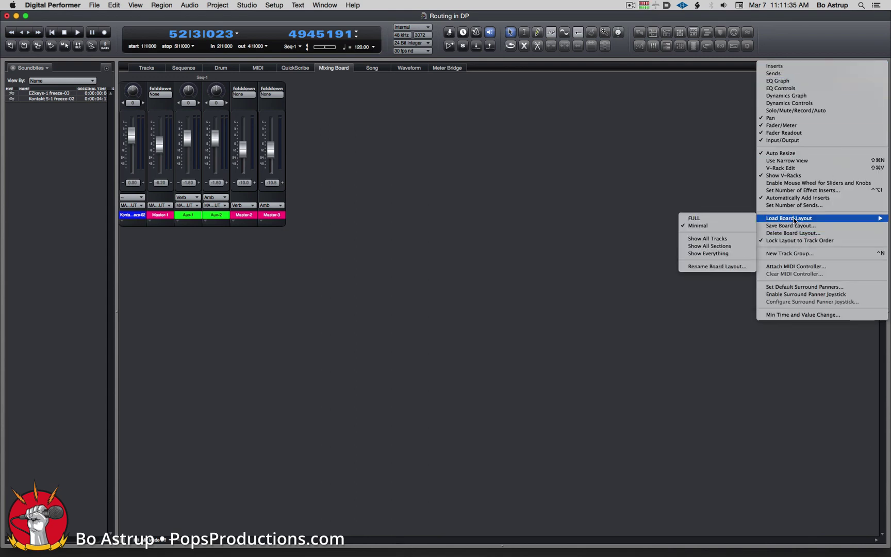
pyautogui.click(711, 219)
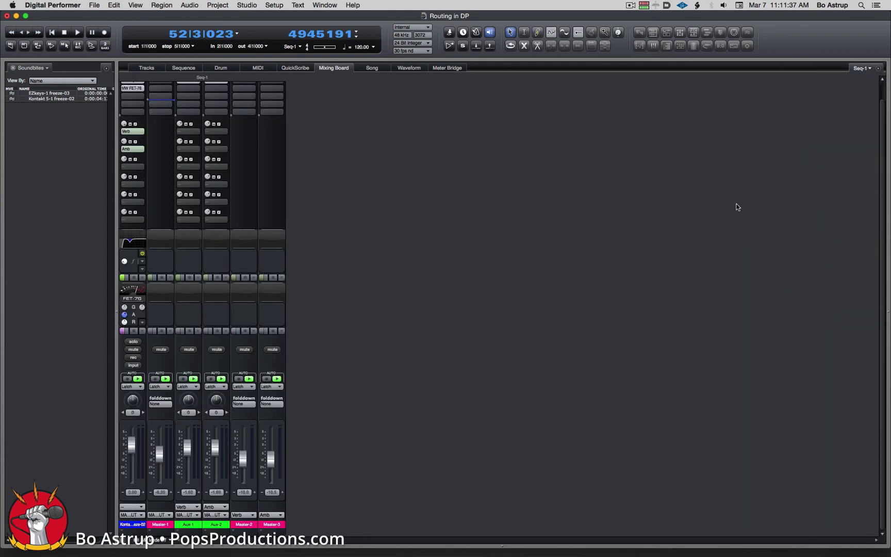
pyautogui.click(881, 69)
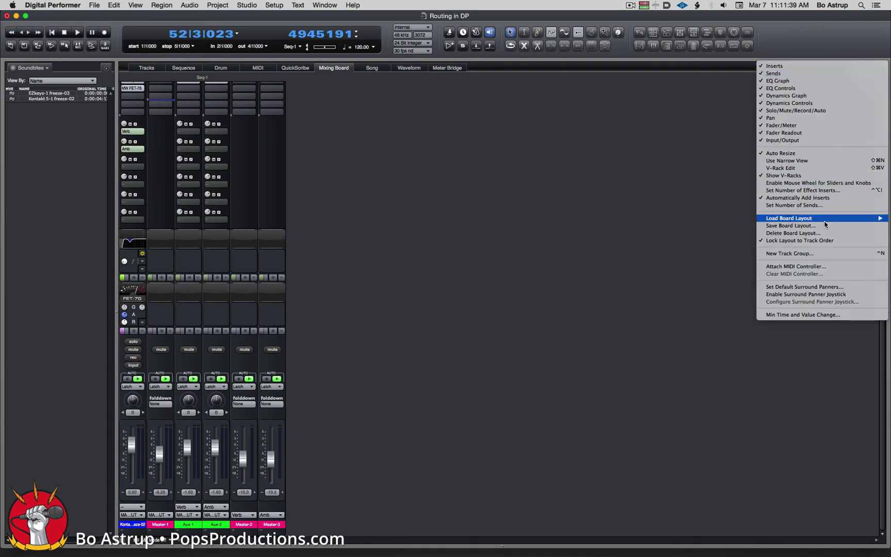
pyautogui.moveTo(824, 219)
pyautogui.click(718, 228)
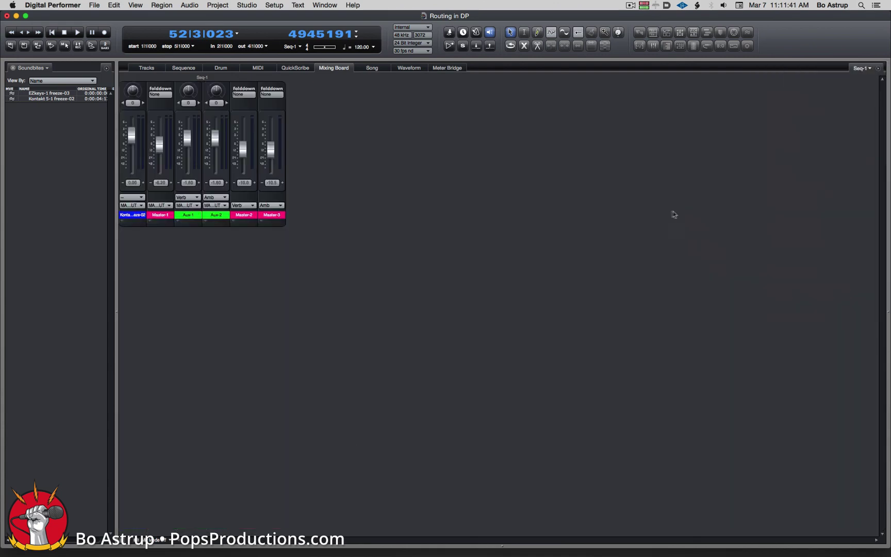